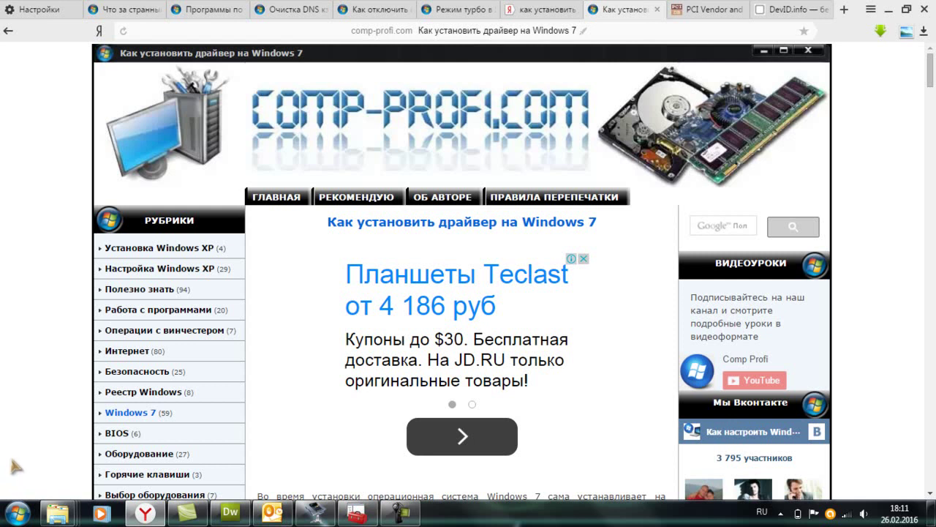
# - Open Device Manager from the Windows Control Panel and move its window closer to the middle of the screen
pyautogui.click(17, 511)
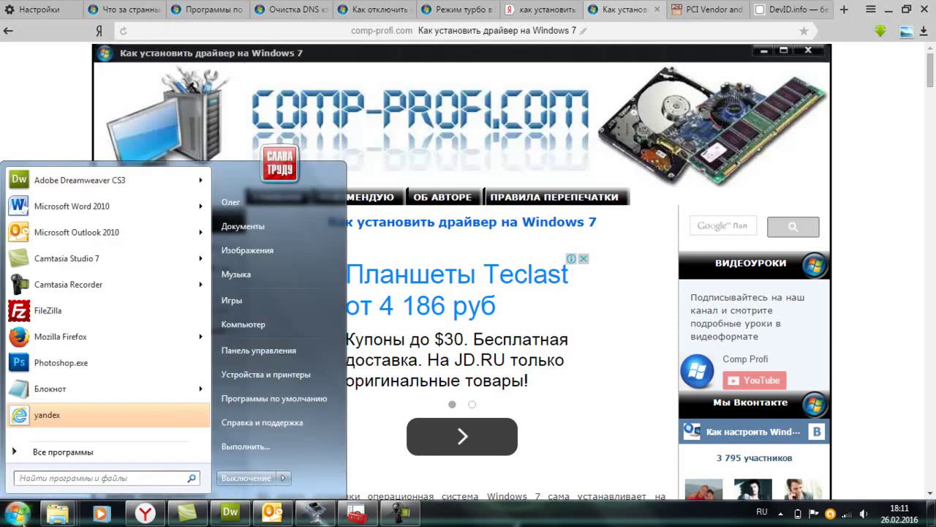
pyautogui.click(258, 350)
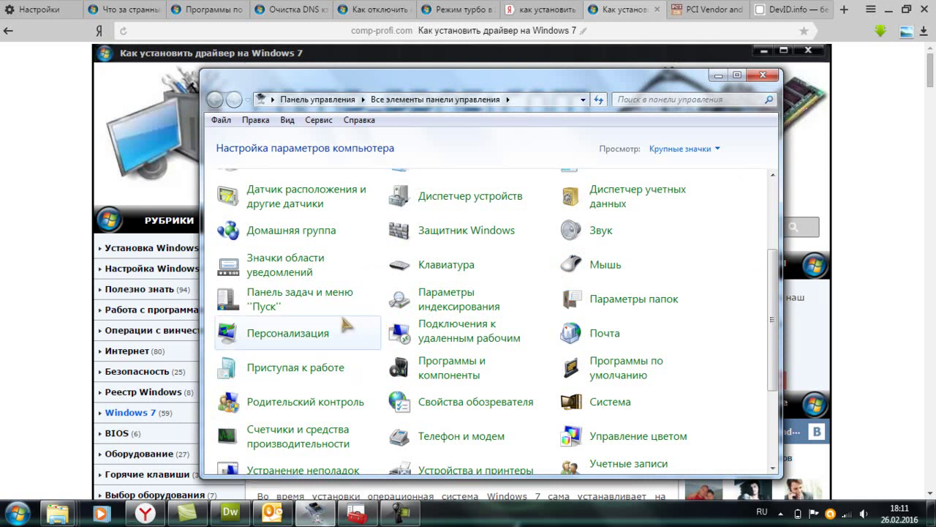
pyautogui.scroll(-4, 344, 327)
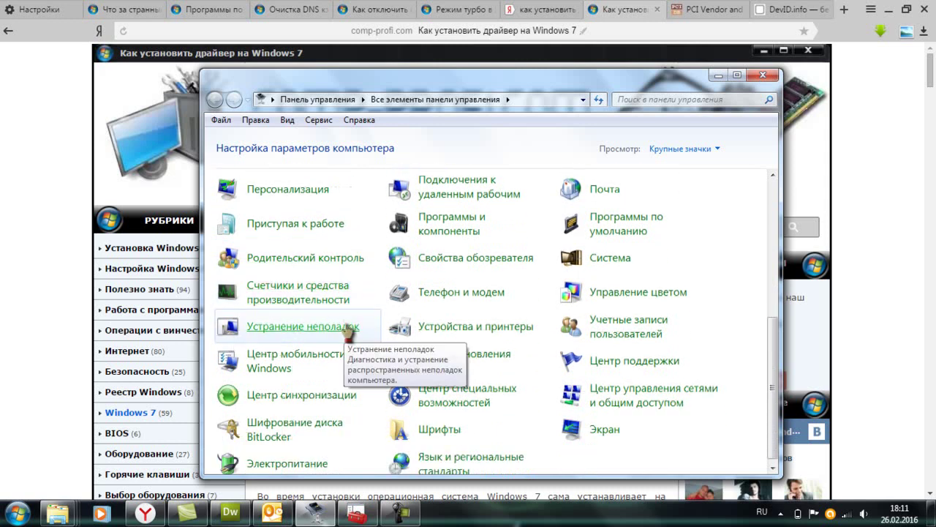
pyautogui.scroll(1, 344, 329)
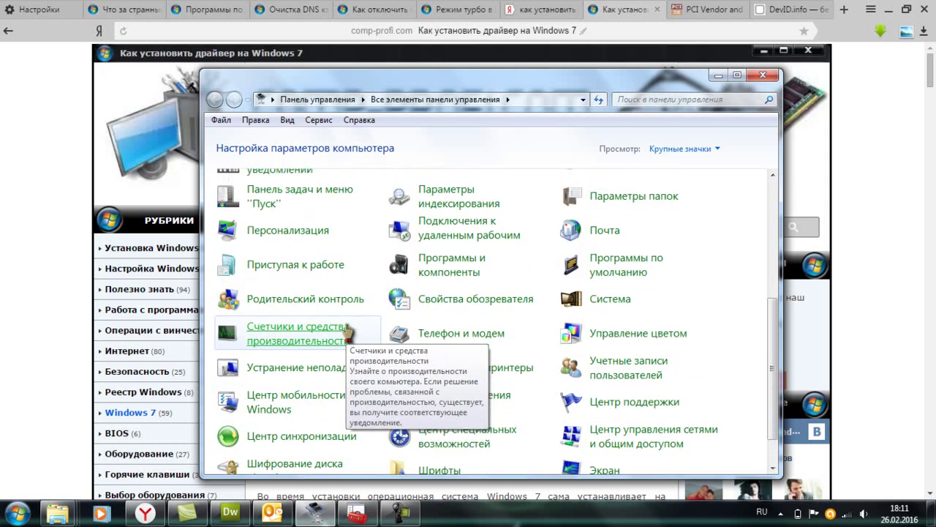
pyautogui.scroll(2, 347, 331)
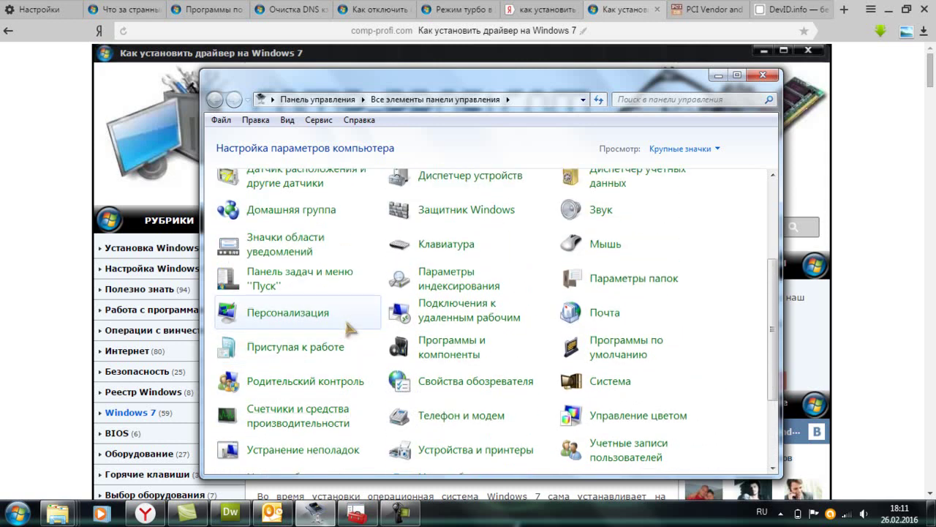
pyautogui.scroll(1, 347, 328)
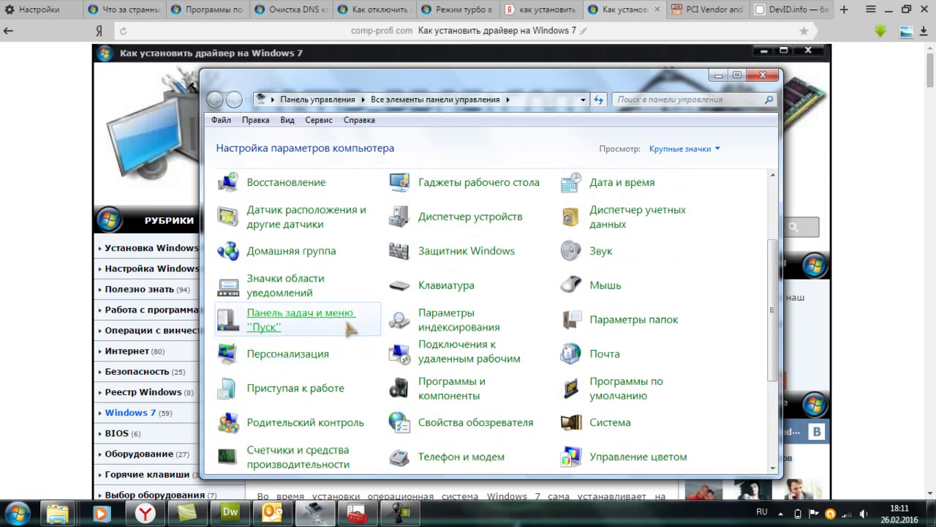
pyautogui.click(448, 223)
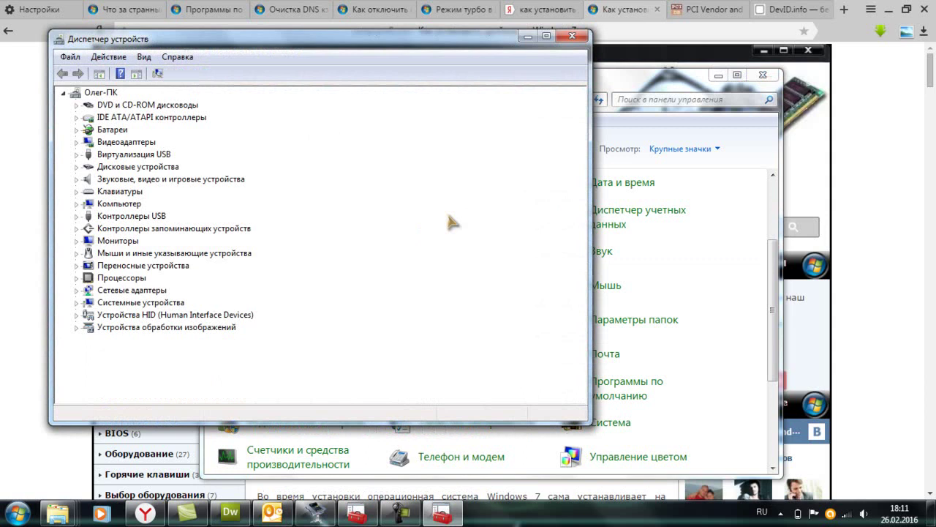
pyautogui.moveTo(267, 43); pyautogui.dragTo(387, 91)
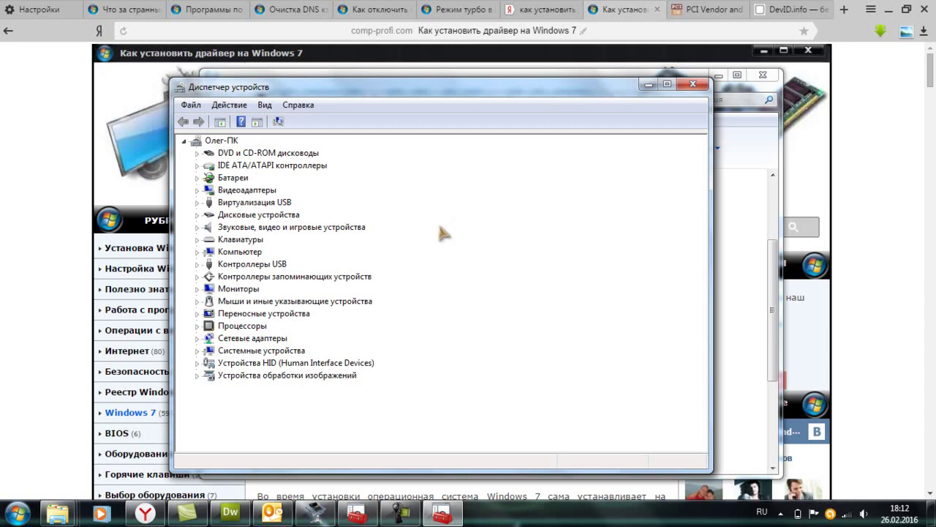
# - Examine the driver information in the properties of the Intel(R) HD Graphics display adapter, then close them
pyautogui.click(197, 190)
pyautogui.click(225, 206)
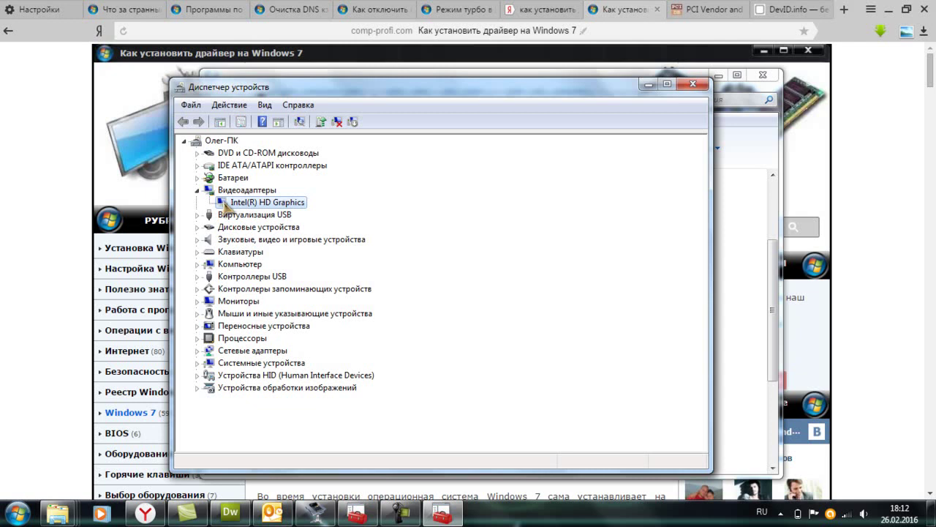
pyautogui.rightClick(226, 207)
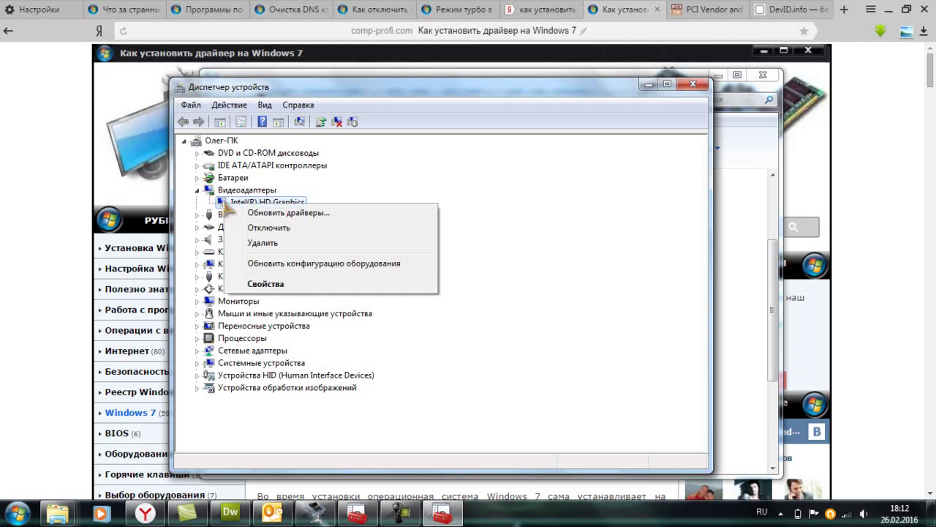
pyautogui.click(267, 283)
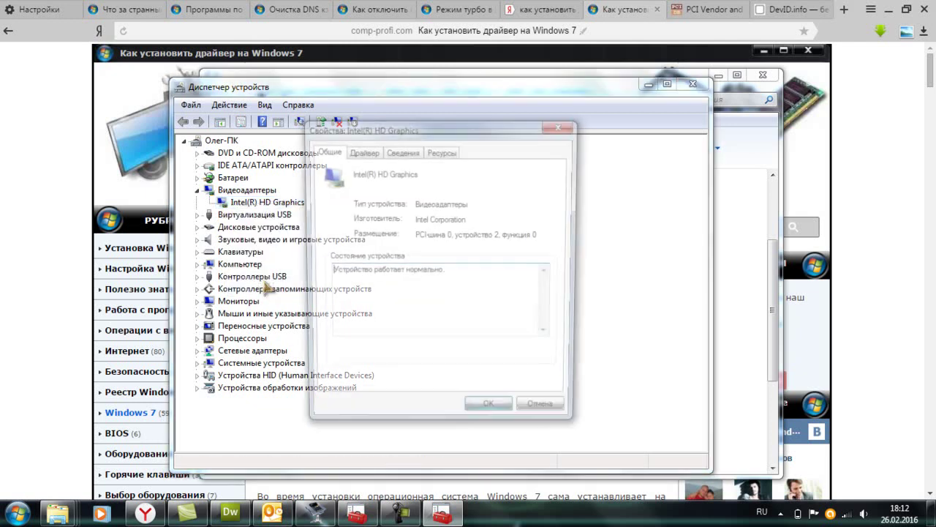
pyautogui.click(372, 152)
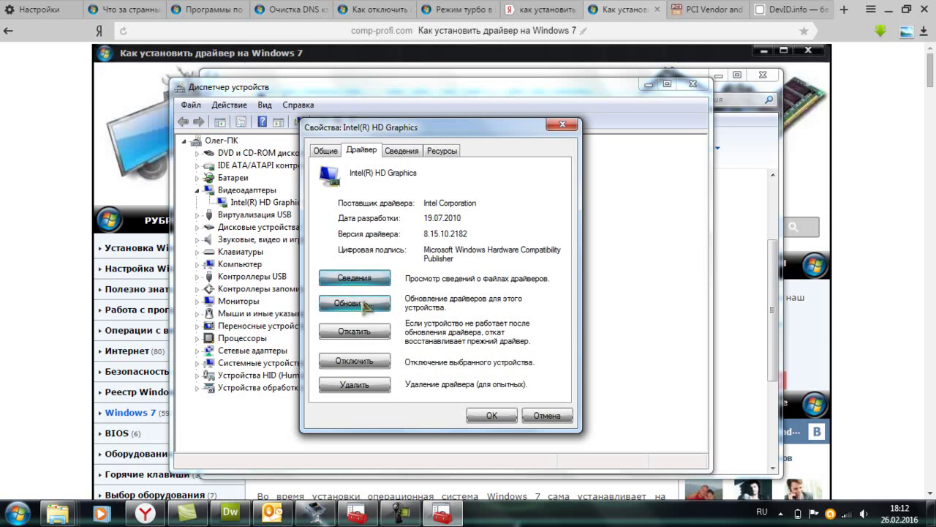
pyautogui.click(563, 125)
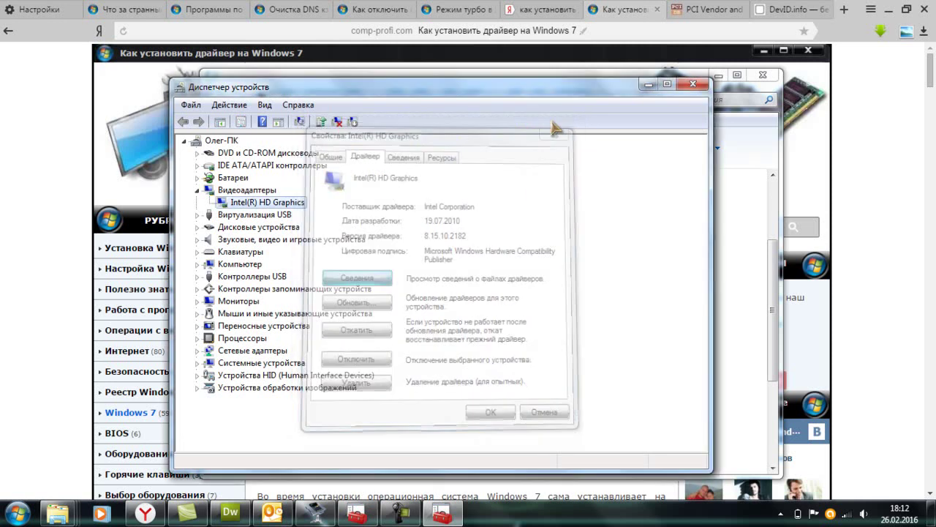
# - Start a driver update for Intel(R) HD Graphics with a manual search on this computer, view the folder selection, and cancel the update
pyautogui.rightClick(249, 205)
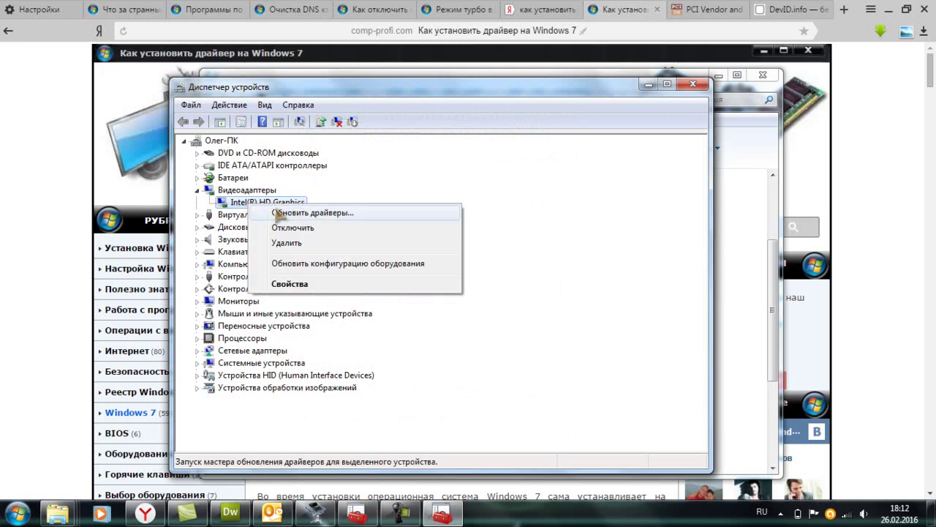
pyautogui.click(283, 212)
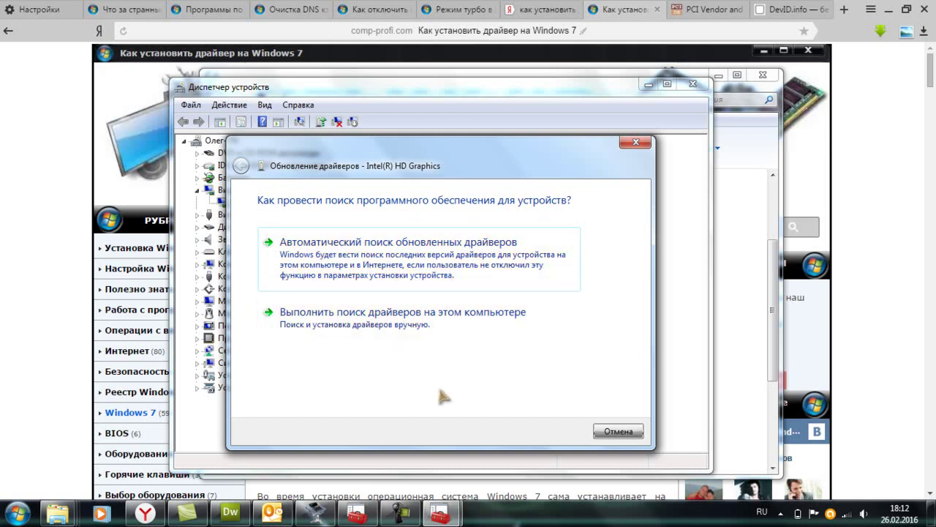
pyautogui.click(365, 328)
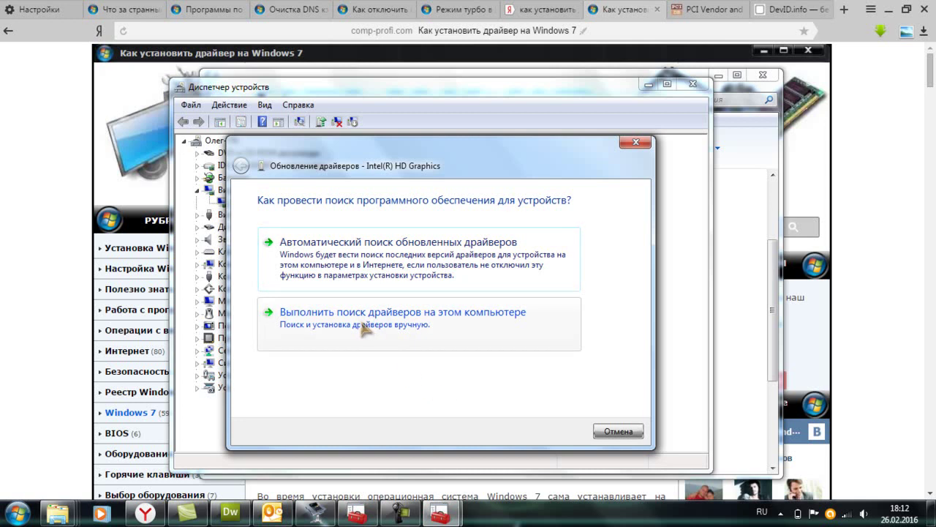
pyautogui.click(365, 328)
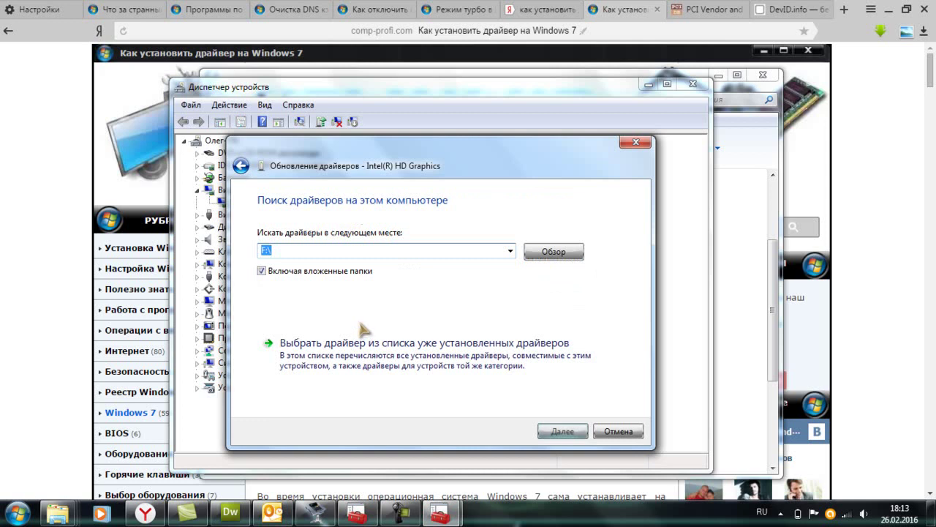
pyautogui.click(570, 257)
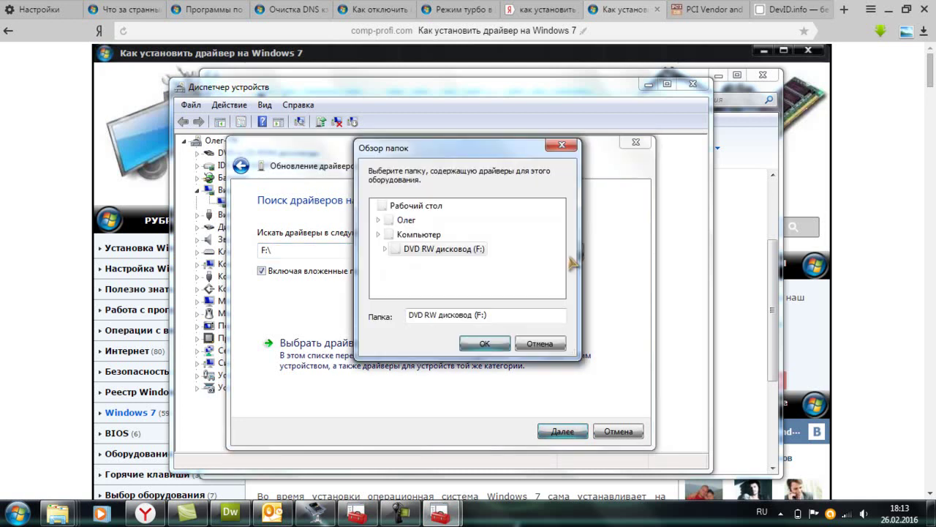
pyautogui.click(560, 146)
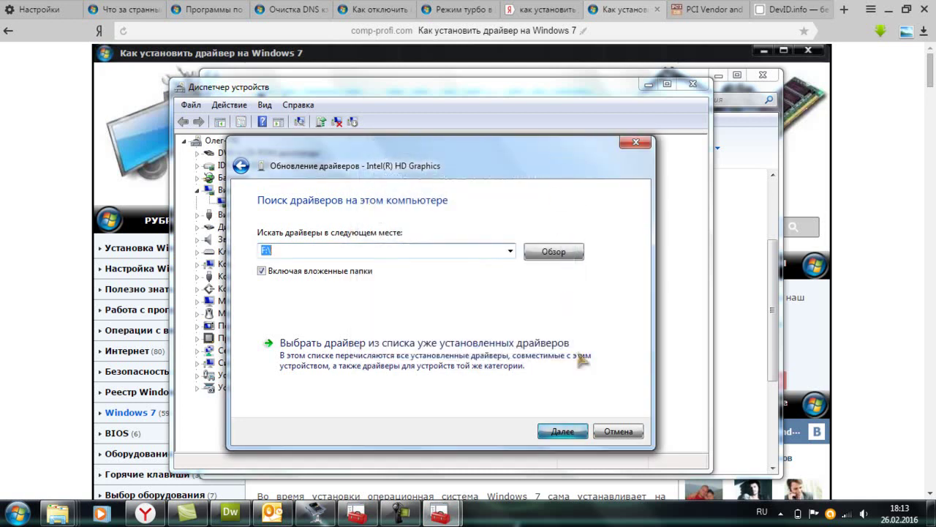
pyautogui.click(619, 434)
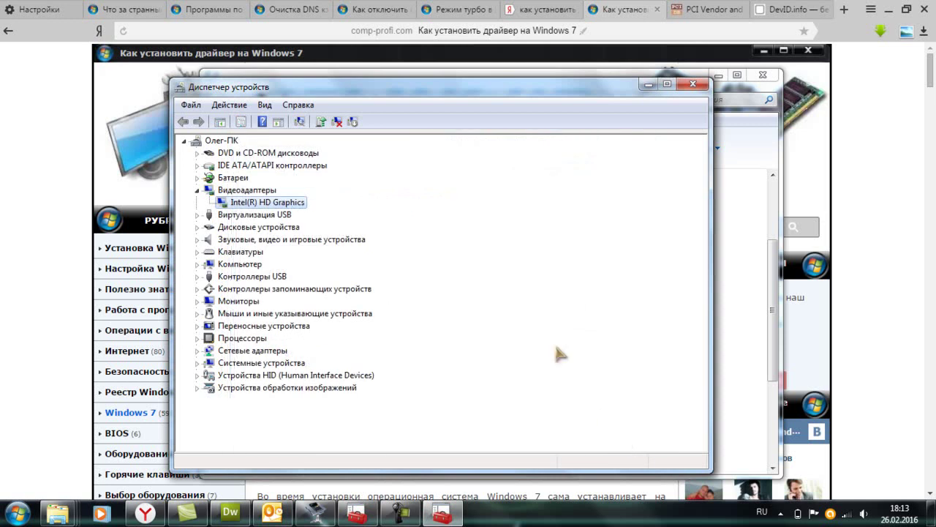
# - Open the properties of the Atheros AR5B125 Wireless Network Adapter and view its advanced and driver settings
pyautogui.click(197, 190)
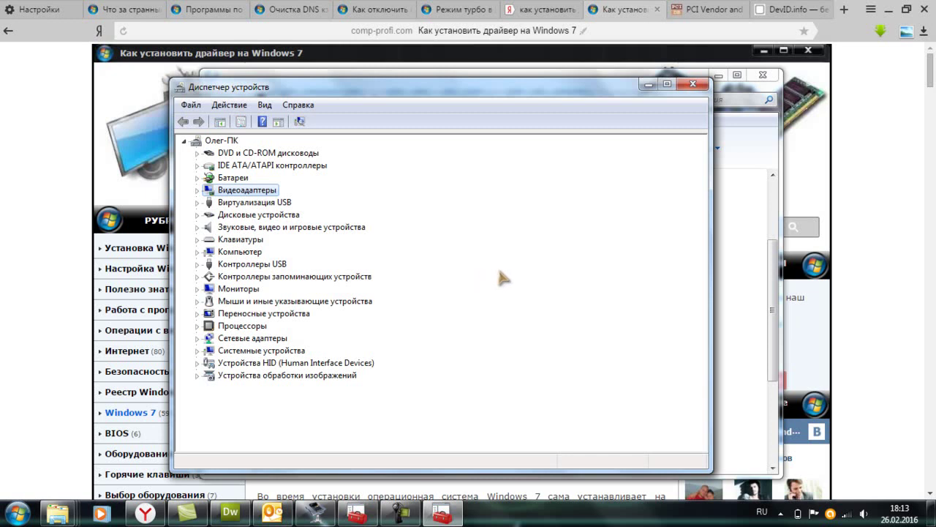
pyautogui.click(197, 338)
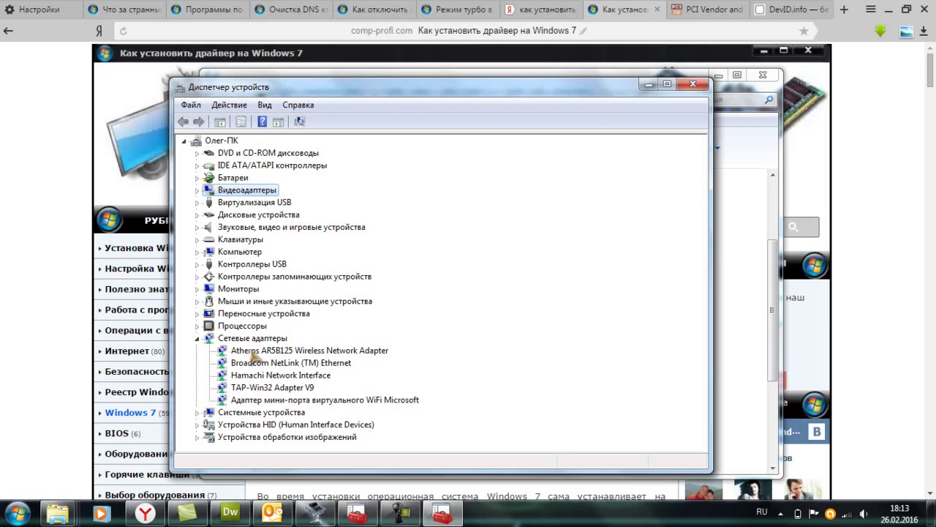
pyautogui.rightClick(255, 356)
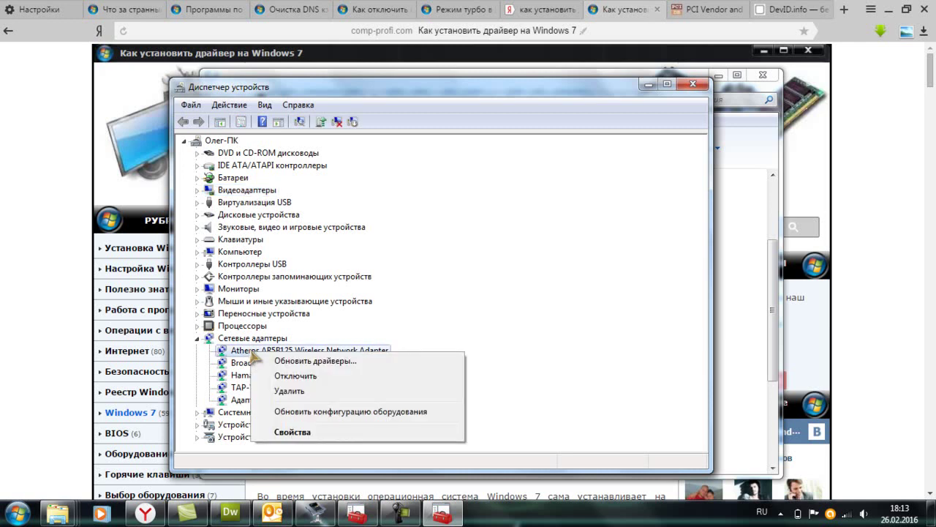
pyautogui.click(293, 431)
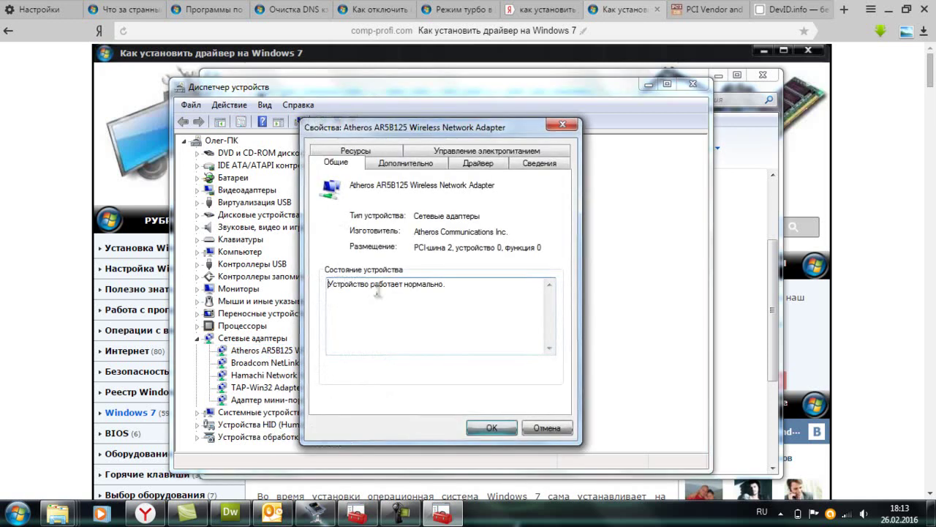
pyautogui.click(406, 163)
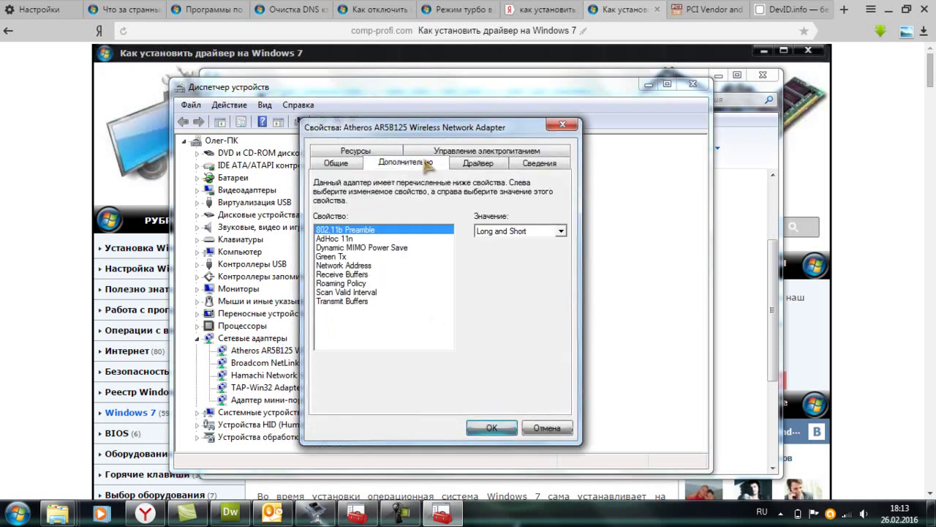
pyautogui.click(470, 166)
# - Display the hardware IDs in the Atheros adapter's details and copy the first ID, PCI\VEN_168C&DEV_0032&SUBSYS_661711AD&REV_01
pyautogui.click(527, 166)
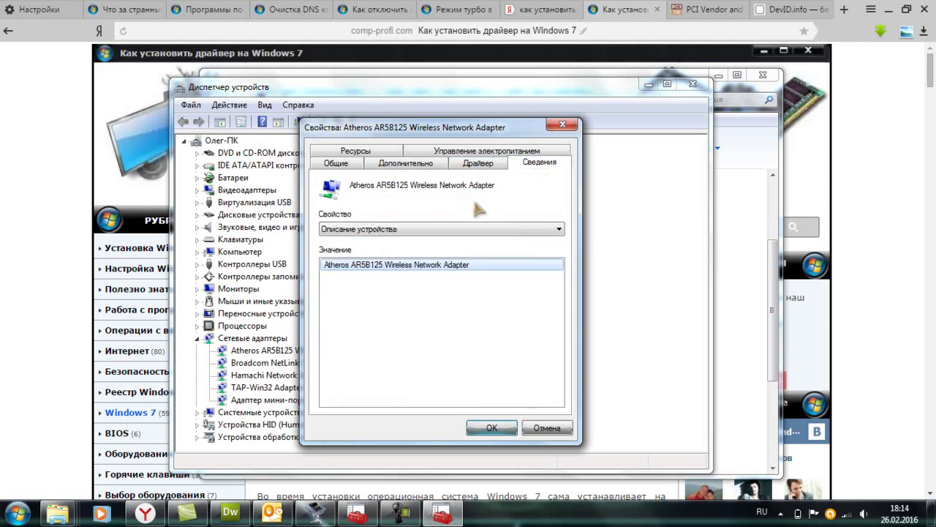
pyautogui.click(559, 229)
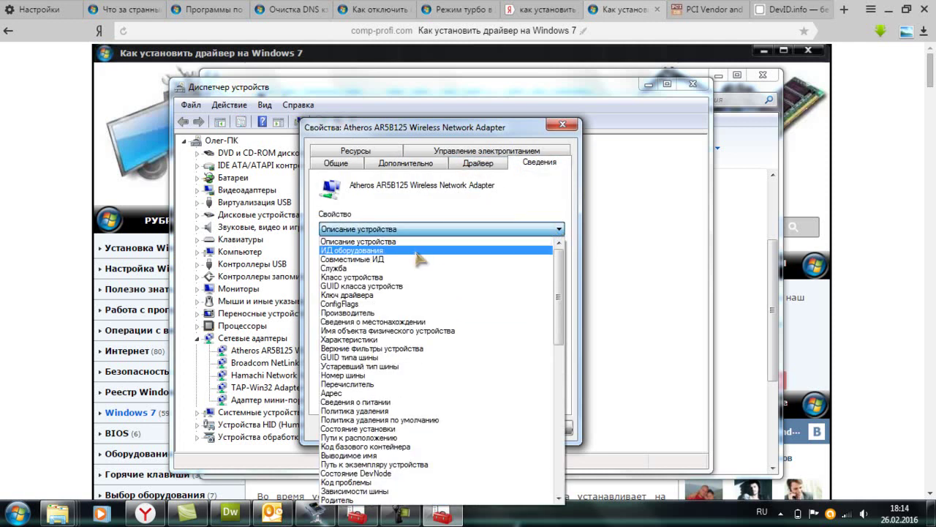
pyautogui.click(417, 251)
pyautogui.rightClick(414, 270)
pyautogui.click(447, 277)
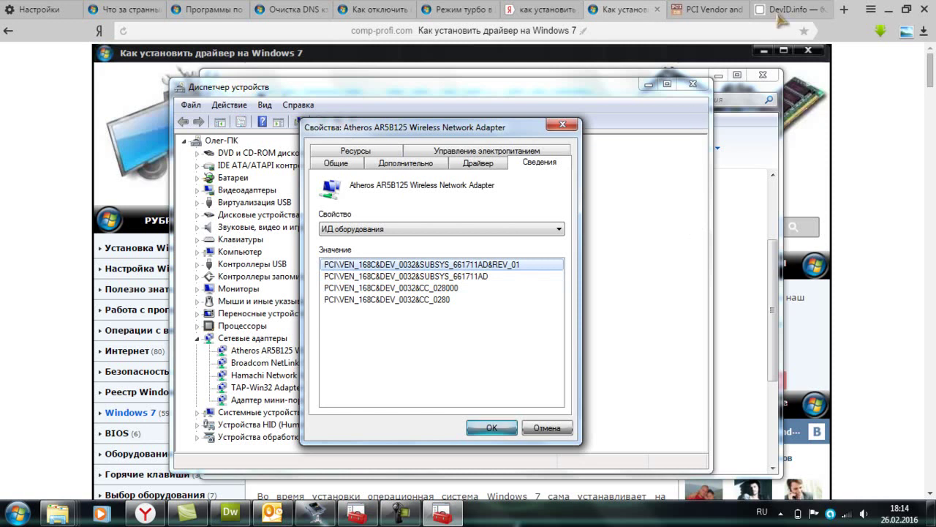
# - Switch to the DevID.info page in Yandex Browser and reveal its full web address
pyautogui.click(794, 12)
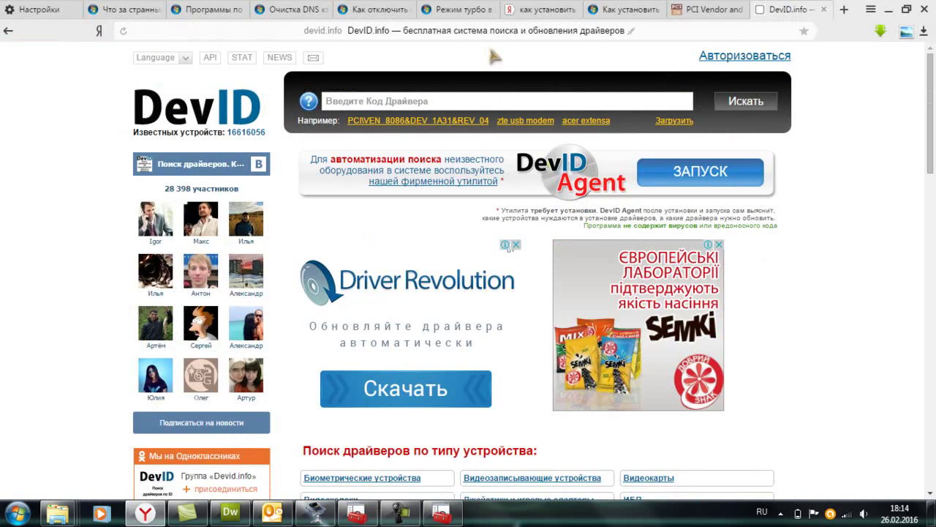
pyautogui.click(664, 31)
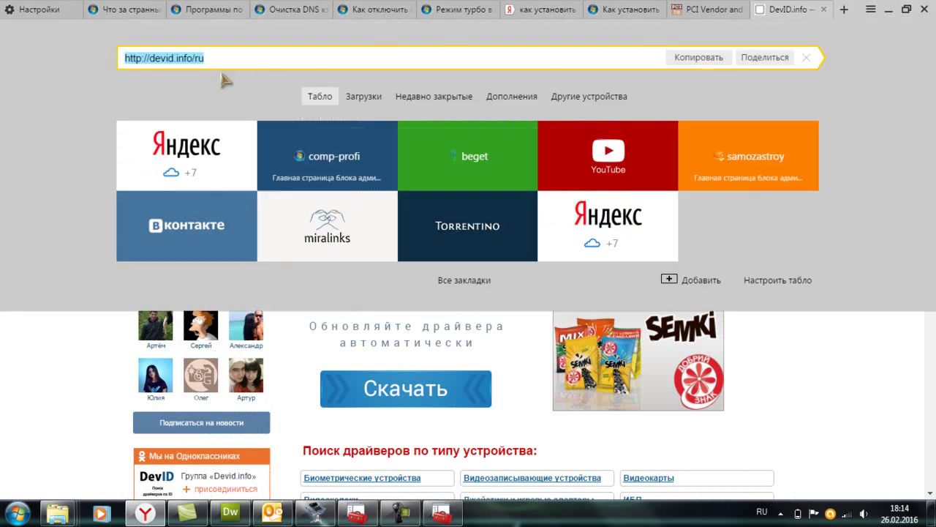
pyautogui.click(57, 360)
# - Search DevID.info for drivers using the copied ID PCI\VEN_168C&DEV_0032&SUBSYS_661711AD&REV_01 and go to the driver list
pyautogui.click(365, 101)
pyautogui.rightClick(365, 101)
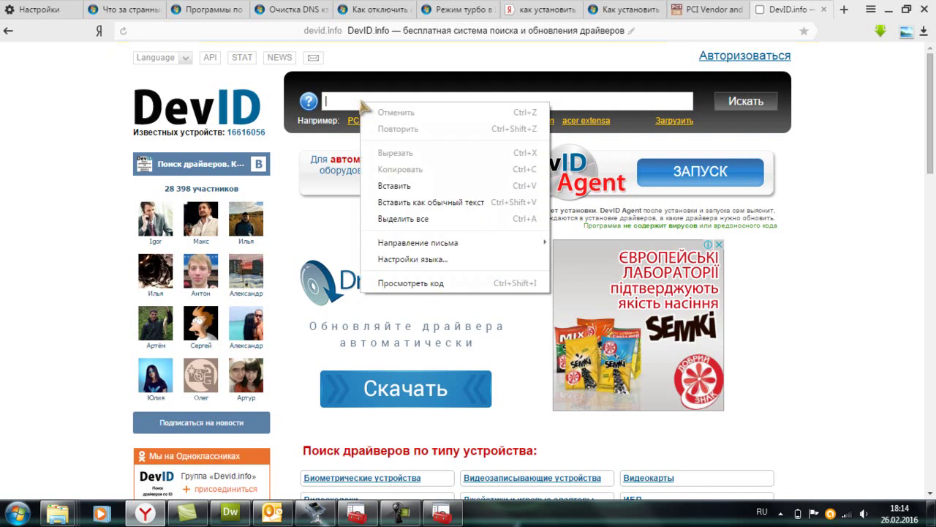
pyautogui.click(392, 183)
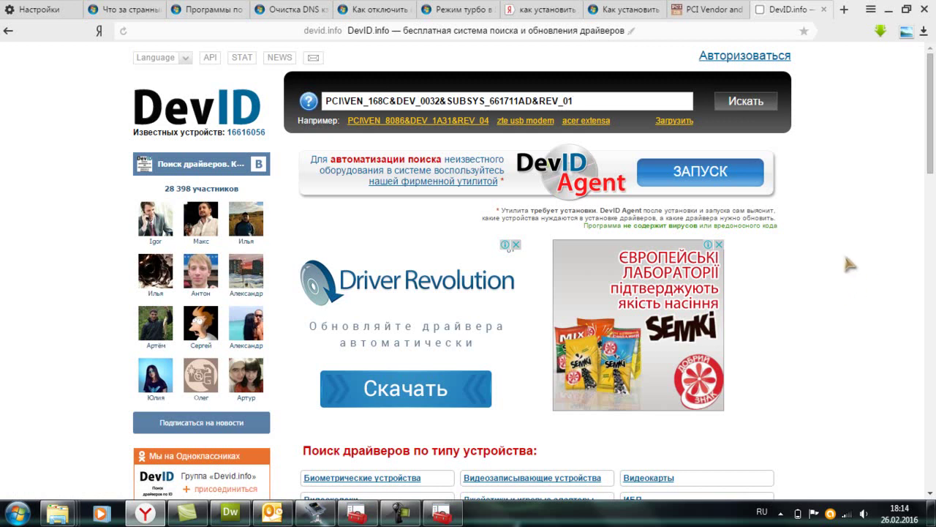
pyautogui.click(746, 108)
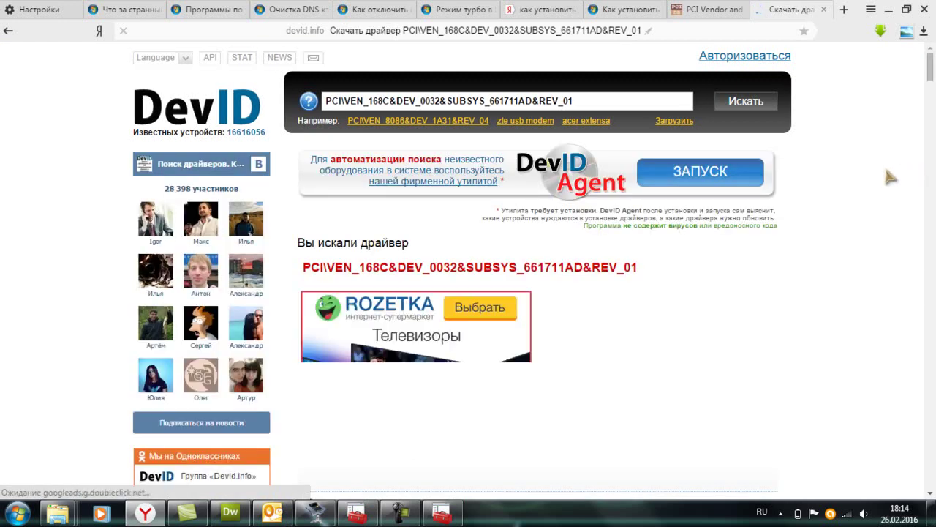
pyautogui.scroll(-3, 884, 174)
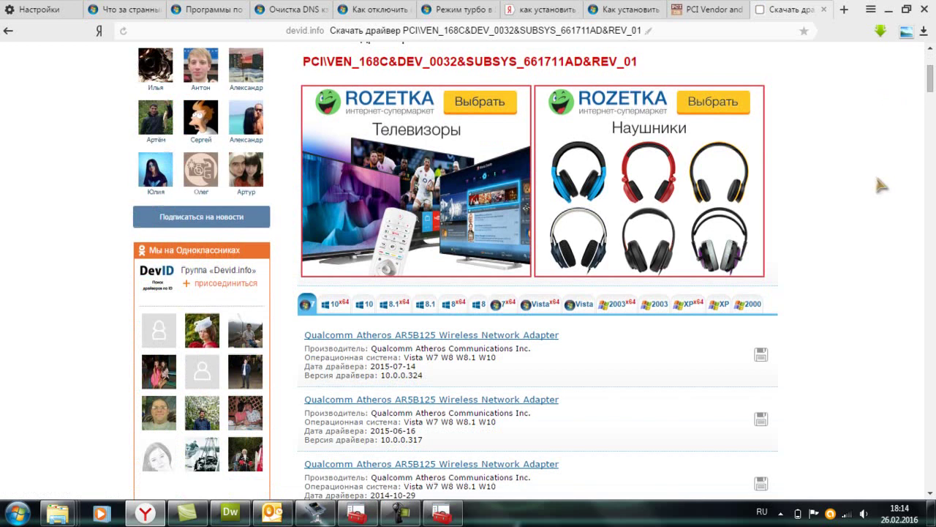
pyautogui.scroll(-1, 878, 172)
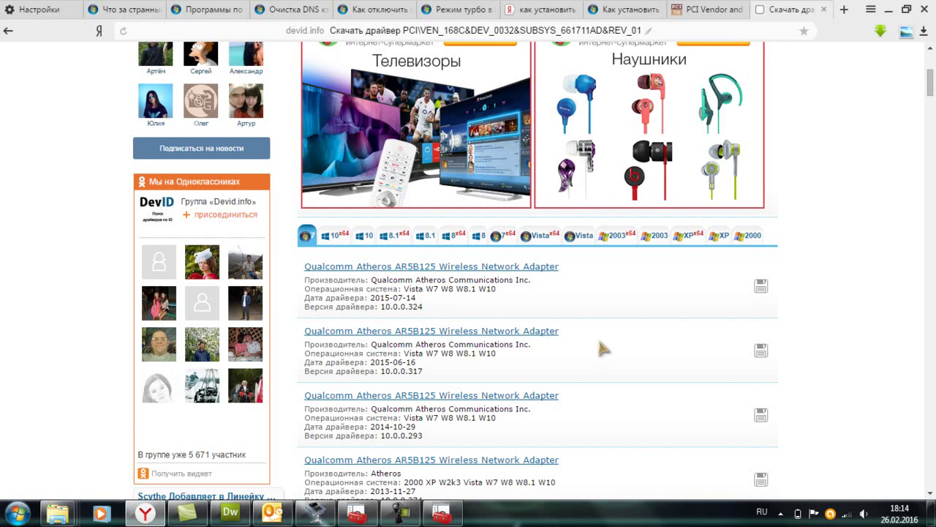
# - Open the Qualcomm Atheros AR5B125 driver version 10.0.1.263 dated 2013-08-28 and go to the download page of devid-driver-208877.7z
pyautogui.scroll(-1, 600, 348)
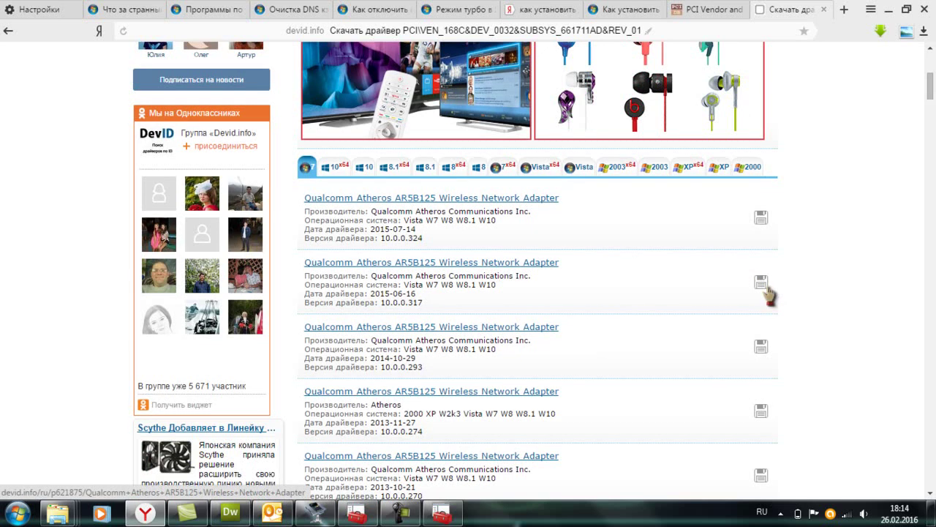
pyautogui.scroll(-1, 746, 285)
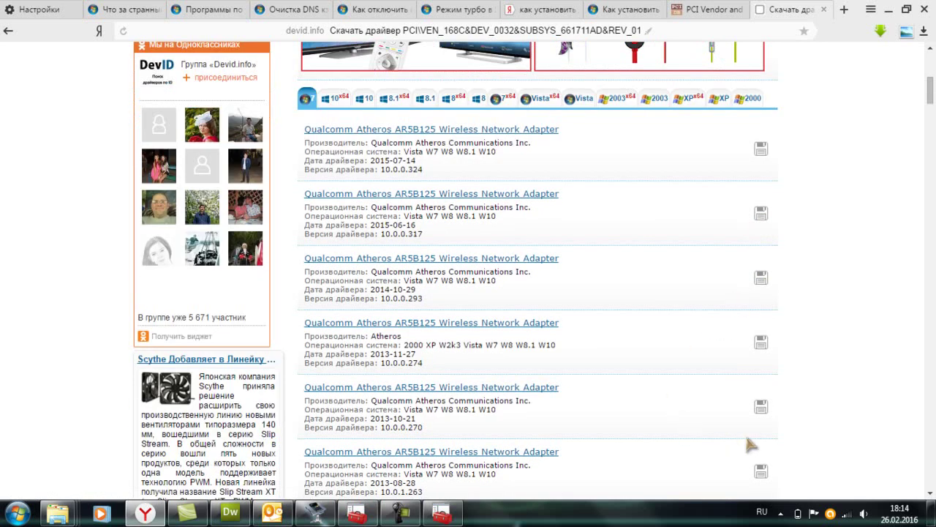
pyautogui.scroll(-2, 761, 413)
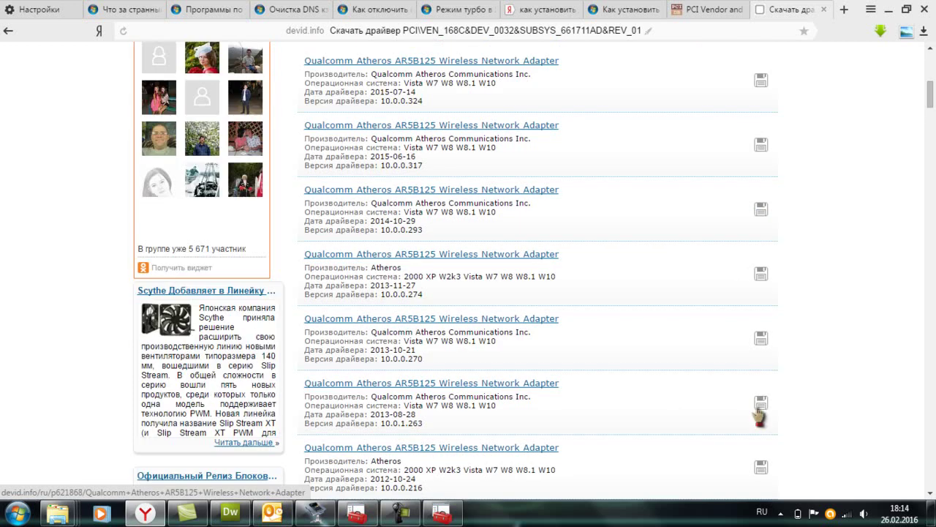
pyautogui.click(761, 335)
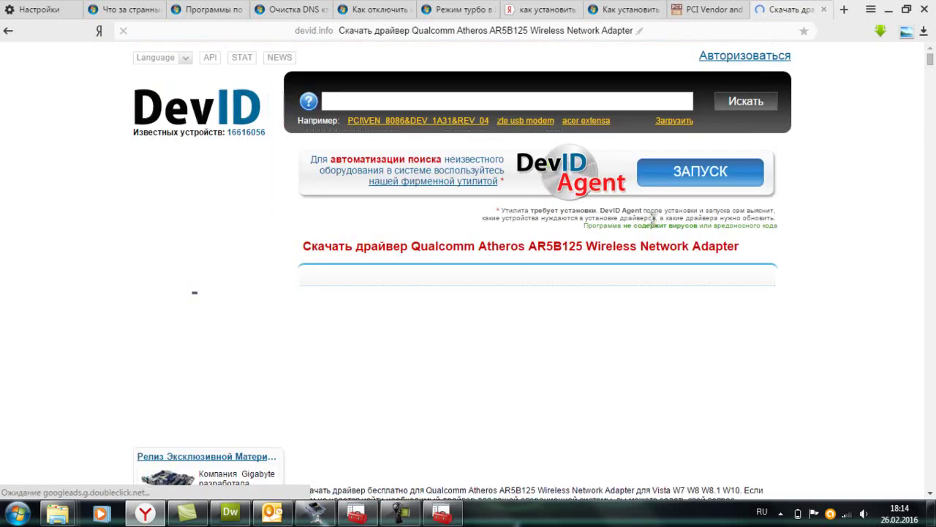
pyautogui.scroll(-2, 653, 219)
pyautogui.scroll(-6, 654, 223)
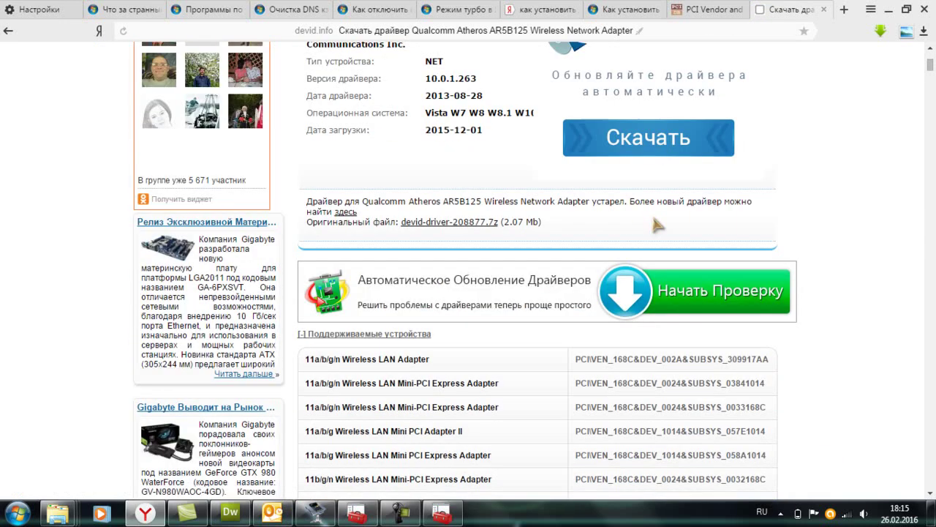
pyautogui.click(439, 237)
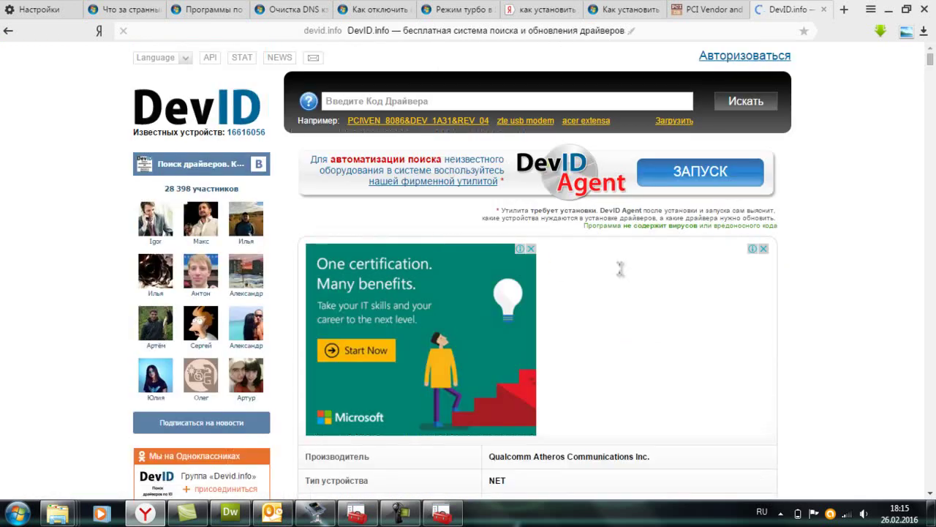
# - Complete the "Я не робот" check on the driver page and download devid-driver-208877.7z
pyautogui.scroll(-5, 831, 241)
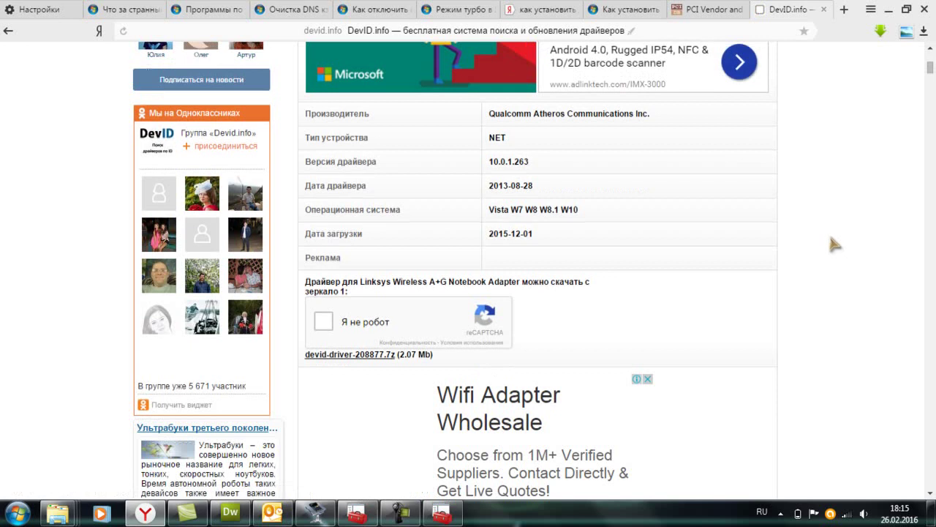
pyautogui.scroll(-5, 830, 232)
pyautogui.scroll(2, 827, 232)
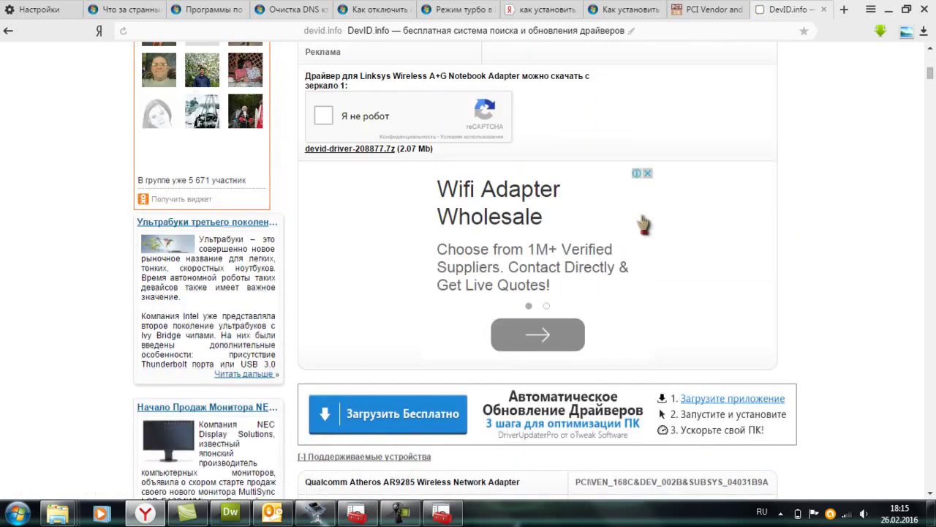
pyautogui.click(323, 115)
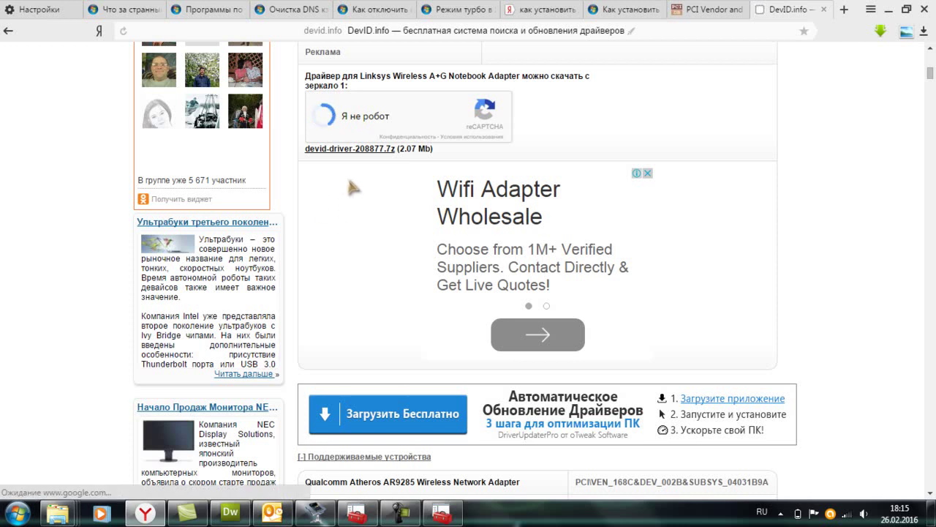
pyautogui.click(349, 149)
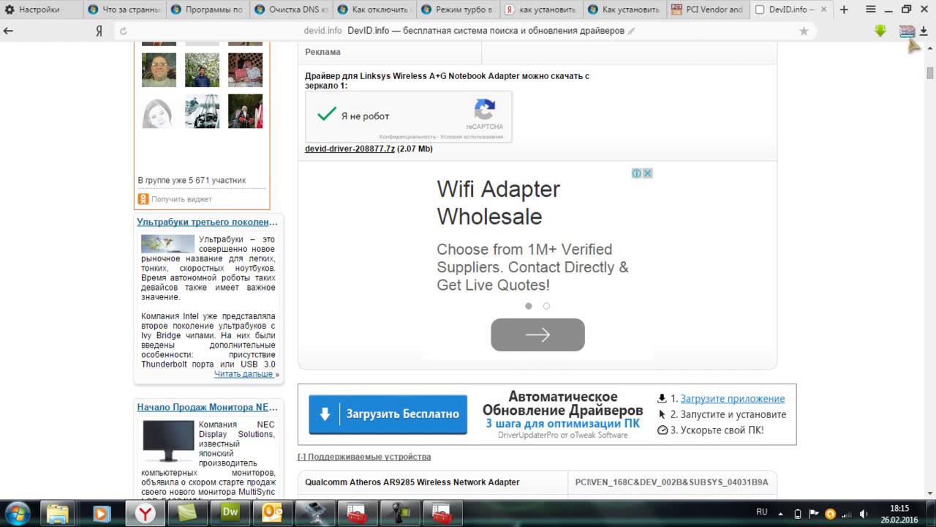
# - Switch to Device Manager and open the properties of the Intel(R) HD Graphics display adapter
pyautogui.scroll(6, 870, 183)
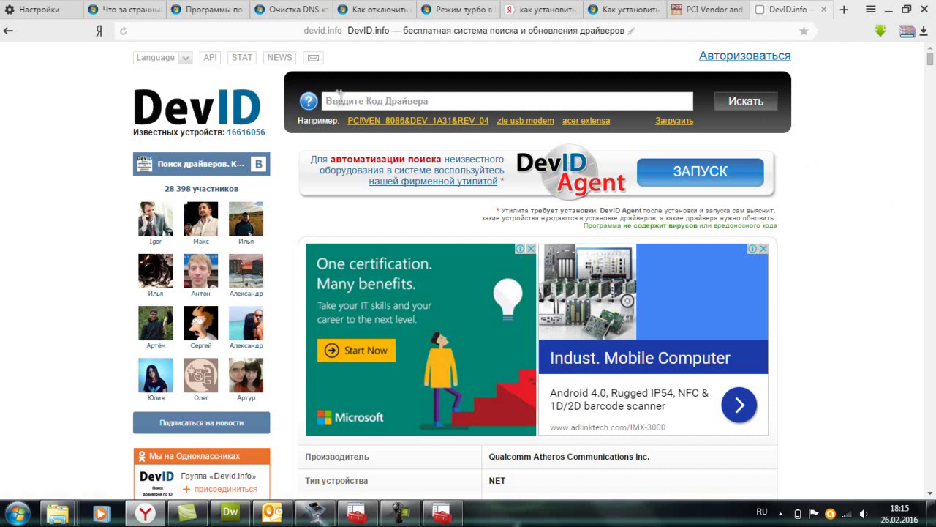
pyautogui.click(371, 101)
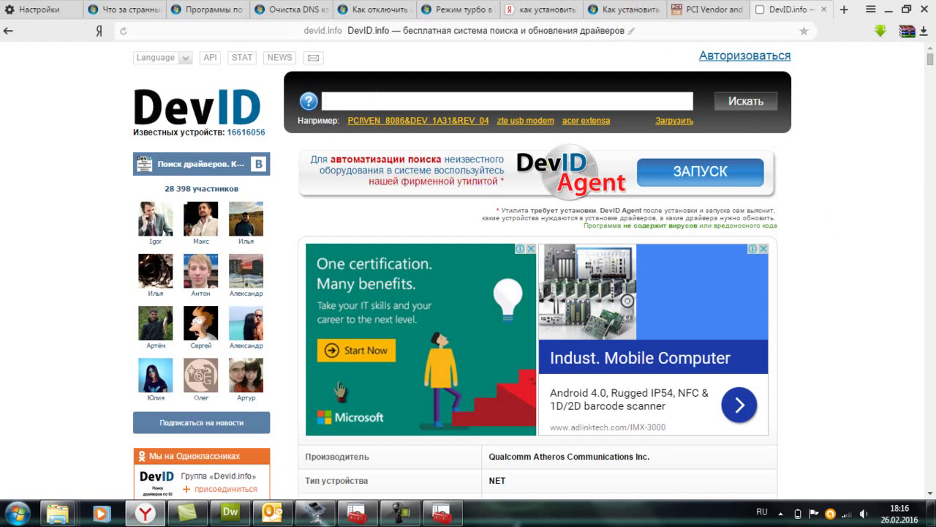
pyautogui.click(442, 513)
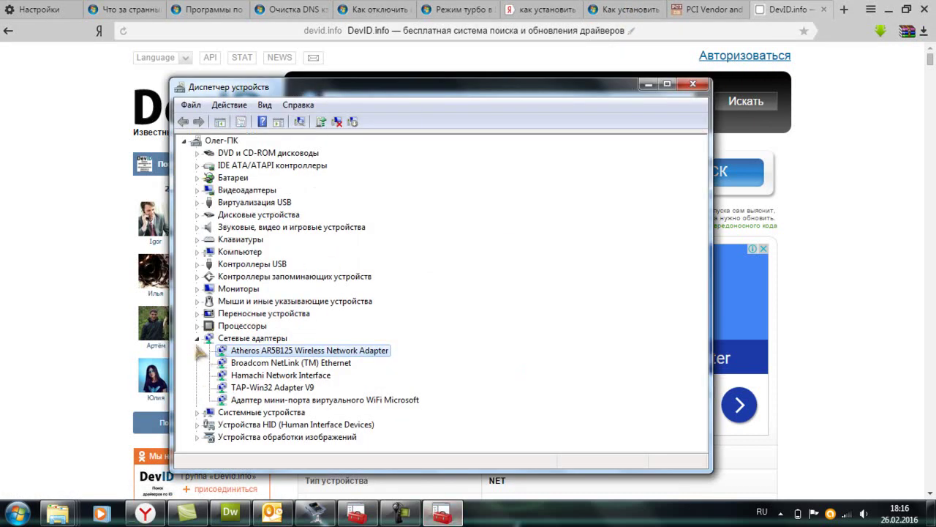
pyautogui.click(197, 338)
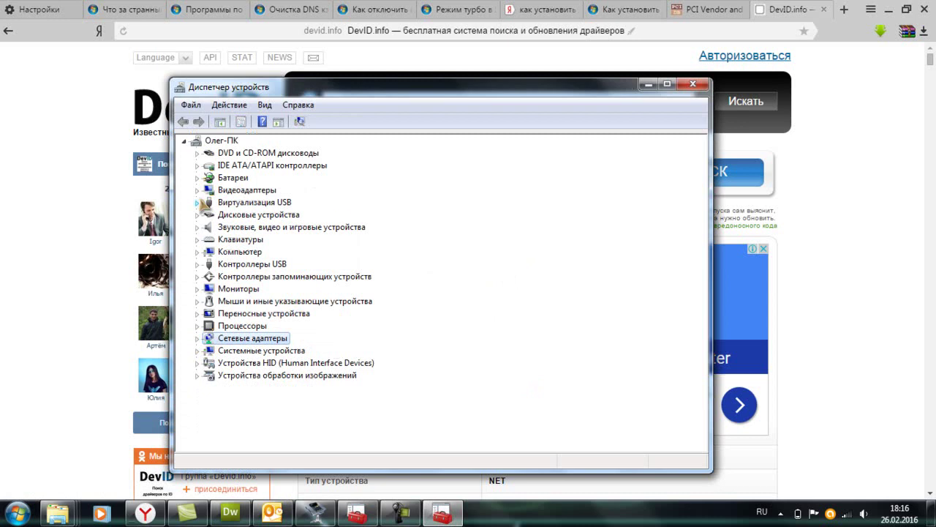
pyautogui.click(197, 190)
pyautogui.rightClick(256, 208)
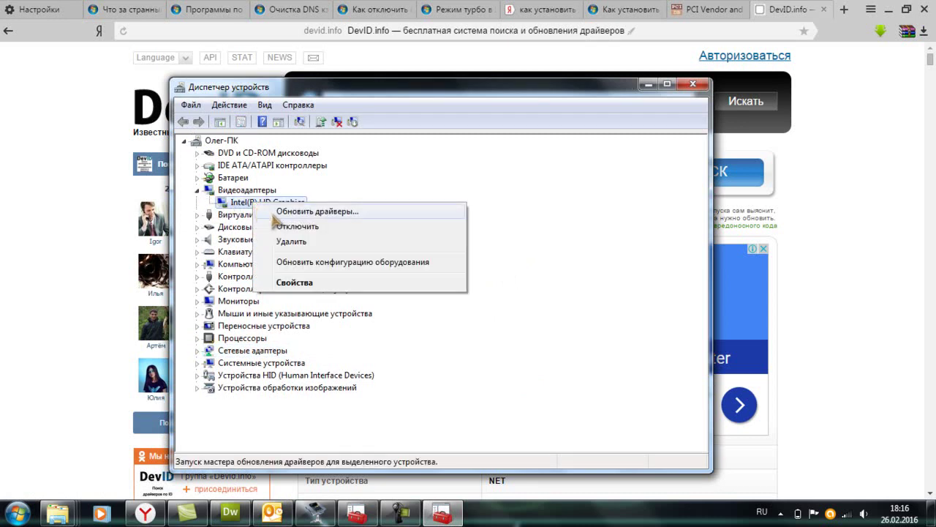
pyautogui.click(303, 284)
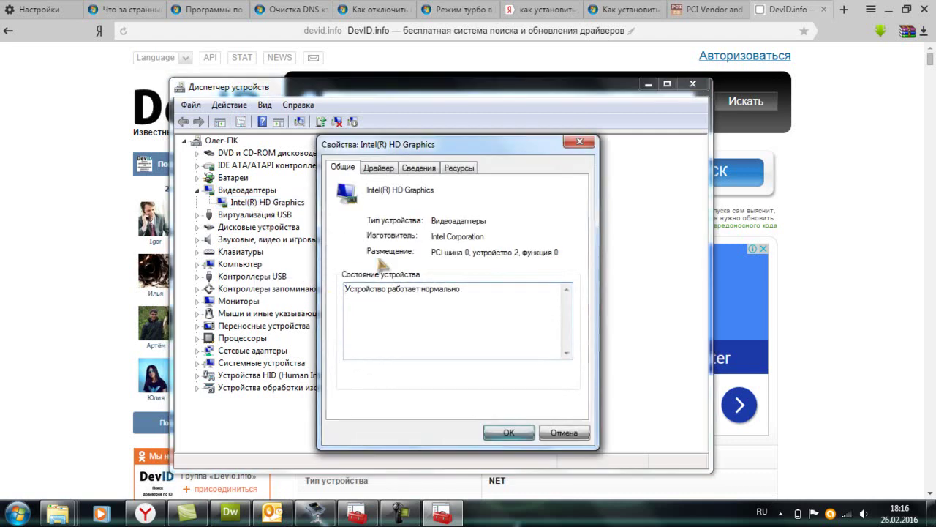
# - Display the hardware IDs in the Intel(R) HD Graphics details and copy the first ID, PCI\VEN_8086&DEV_0046&SUBSYS_06011025&REV_02
pyautogui.click(421, 169)
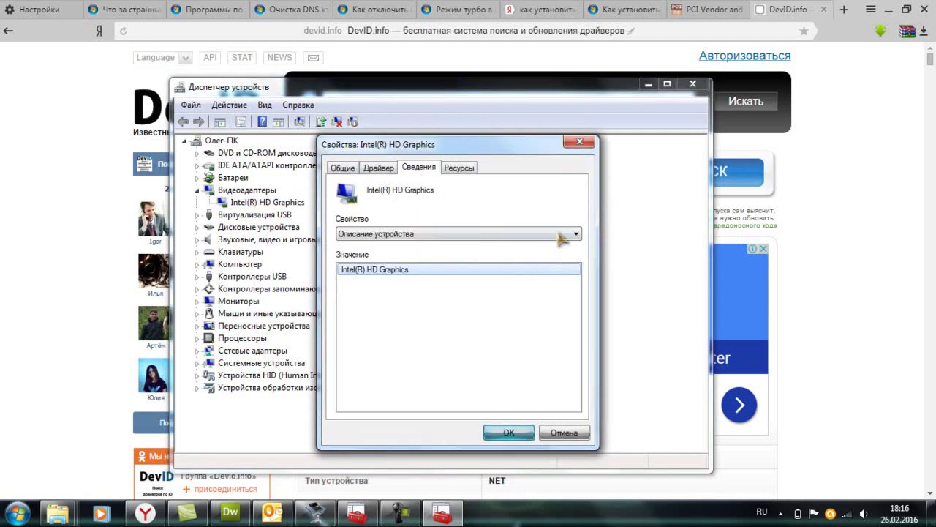
pyautogui.click(578, 234)
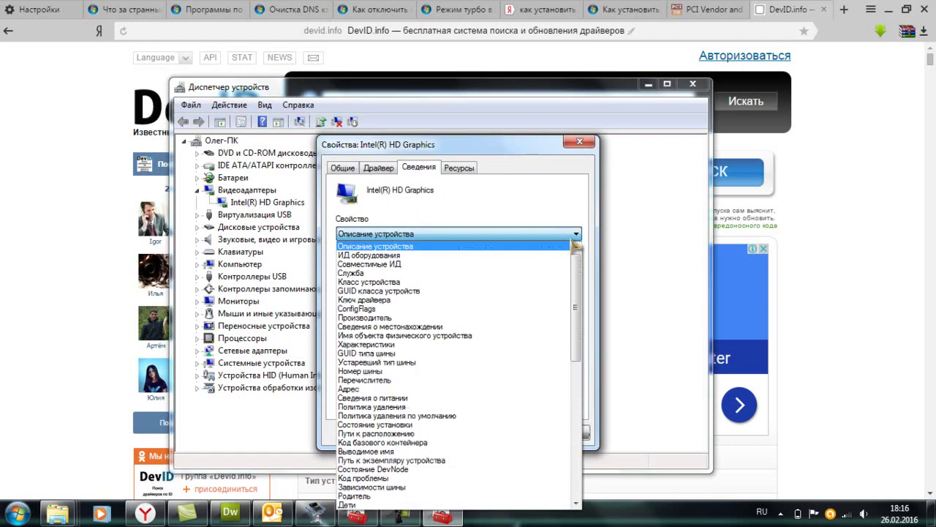
pyautogui.click(523, 255)
pyautogui.click(483, 270)
pyautogui.rightClick(471, 269)
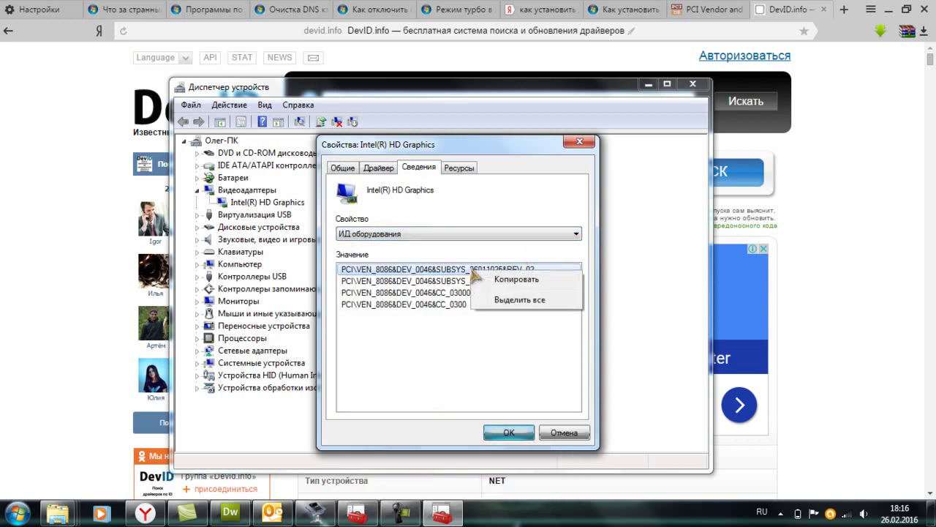
pyautogui.click(512, 279)
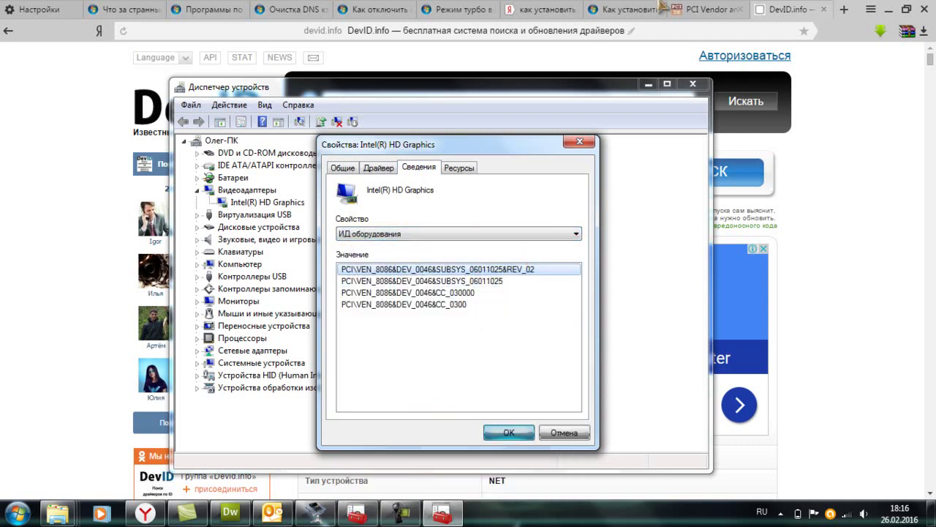
# - Return to the DevID.info page and search for drivers using the copied ID PCI\VEN_8086&DEV_0046&SUBSYS_06011025&REV_02
pyautogui.click(711, 23)
pyautogui.hotkey('ctrl', 'a')
pyautogui.click(887, 115)
pyautogui.rightClick(416, 100)
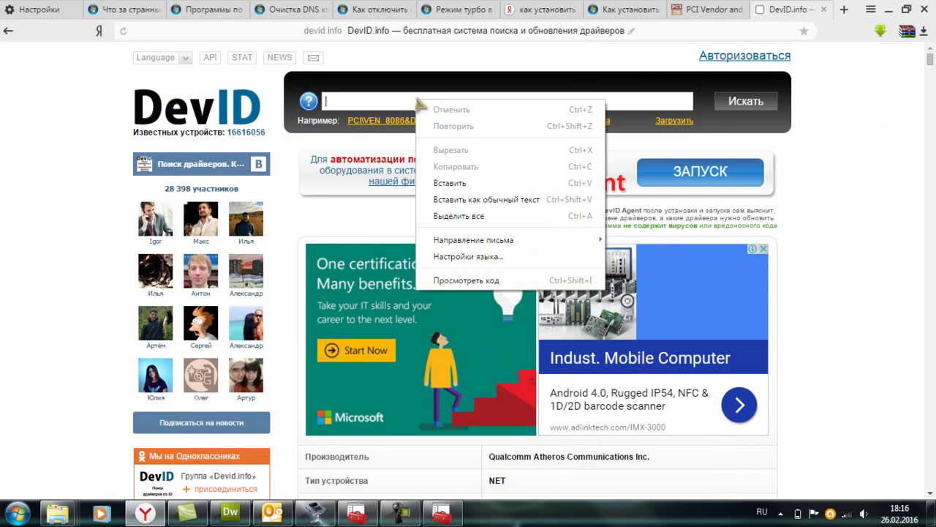
pyautogui.click(460, 184)
pyautogui.click(746, 102)
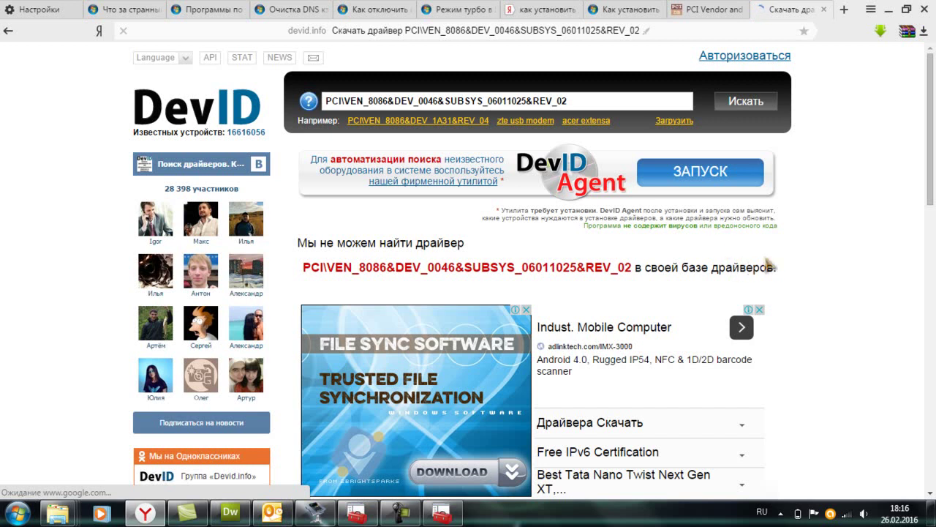
# - Switch to the PCIDatabase.com page and look at its vendor and device search fields
pyautogui.click(701, 9)
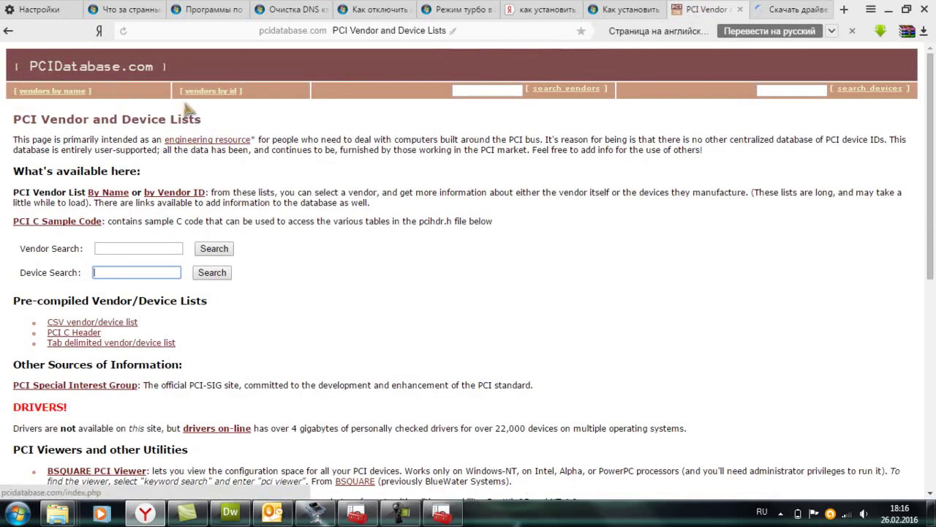
pyautogui.click(124, 270)
pyautogui.click(121, 249)
pyautogui.click(121, 269)
# - Bring up the other Device Manager window and close its Atheros, WebCam, High Definition Audio and Intel(R) HD Graphics properties dialogs
pyautogui.click(442, 516)
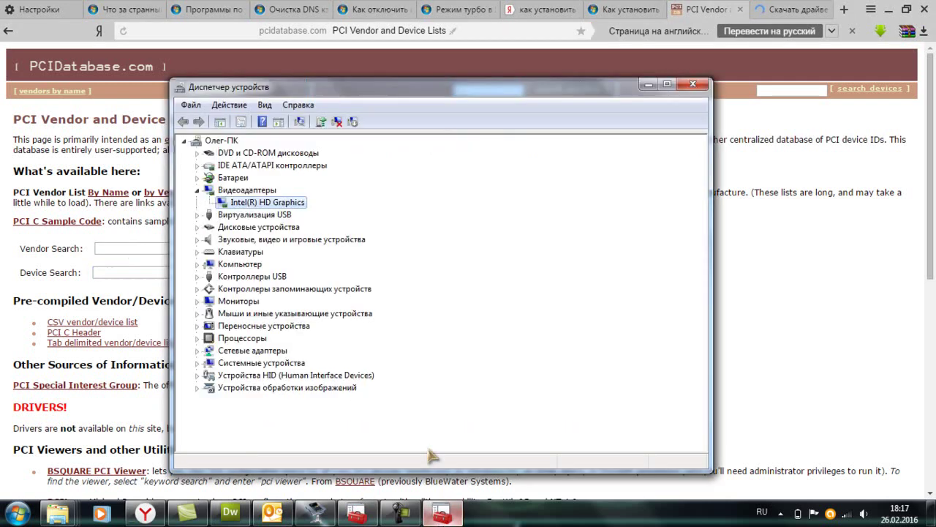
pyautogui.click(357, 516)
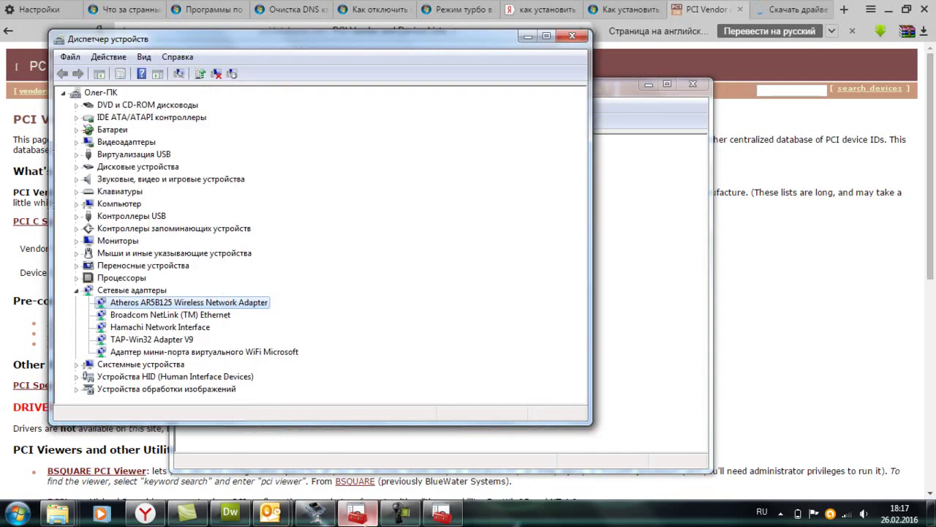
pyautogui.click(441, 517)
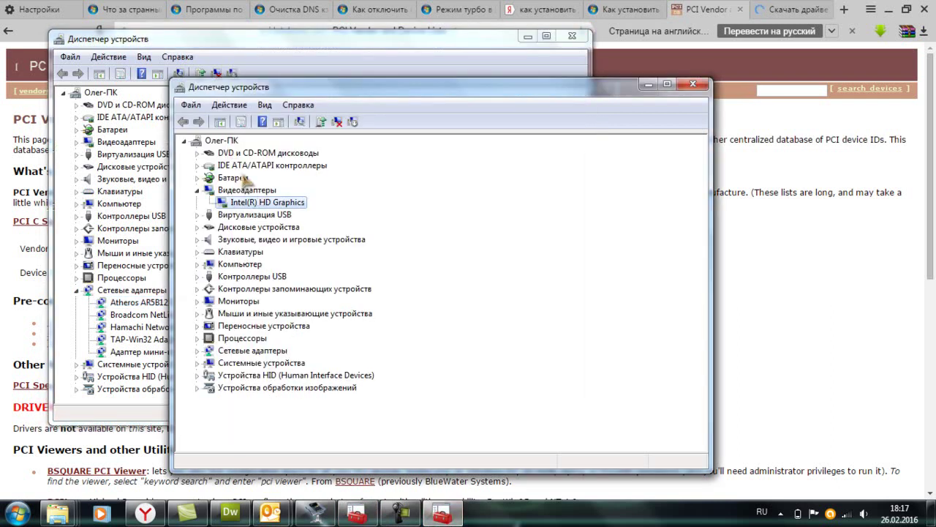
pyautogui.click(356, 516)
pyautogui.click(503, 305)
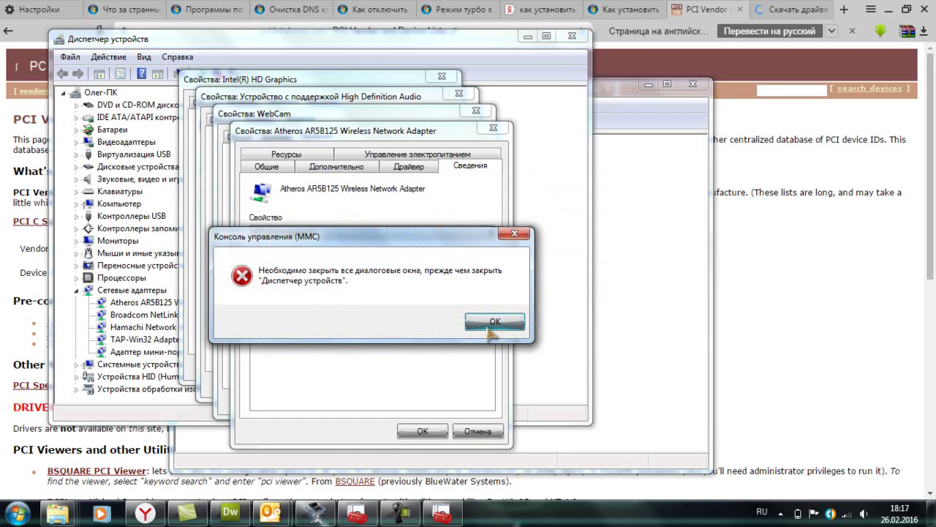
pyautogui.click(491, 323)
pyautogui.click(472, 435)
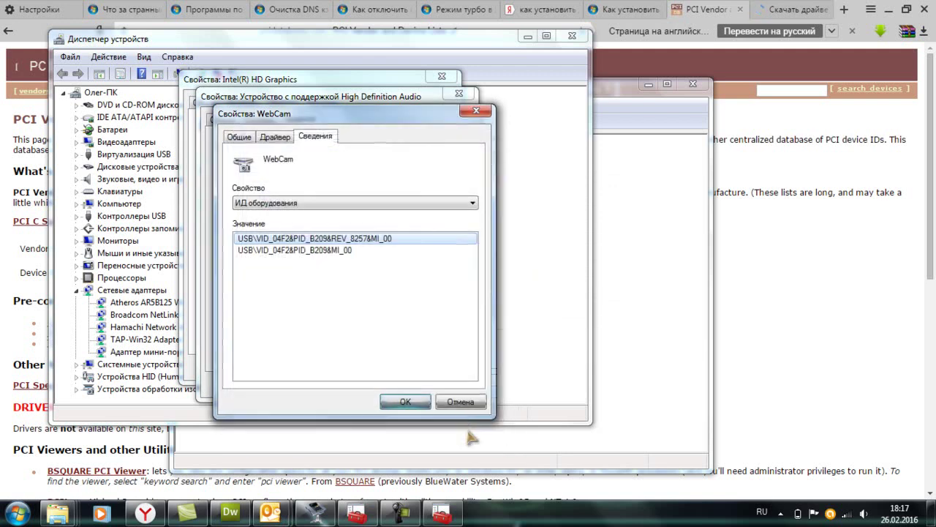
pyautogui.click(462, 404)
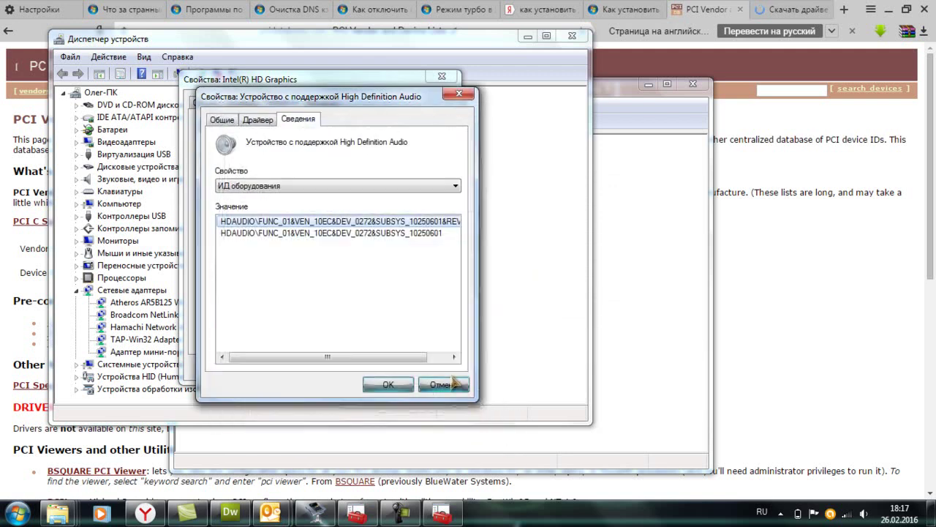
pyautogui.click(445, 386)
pyautogui.click(438, 371)
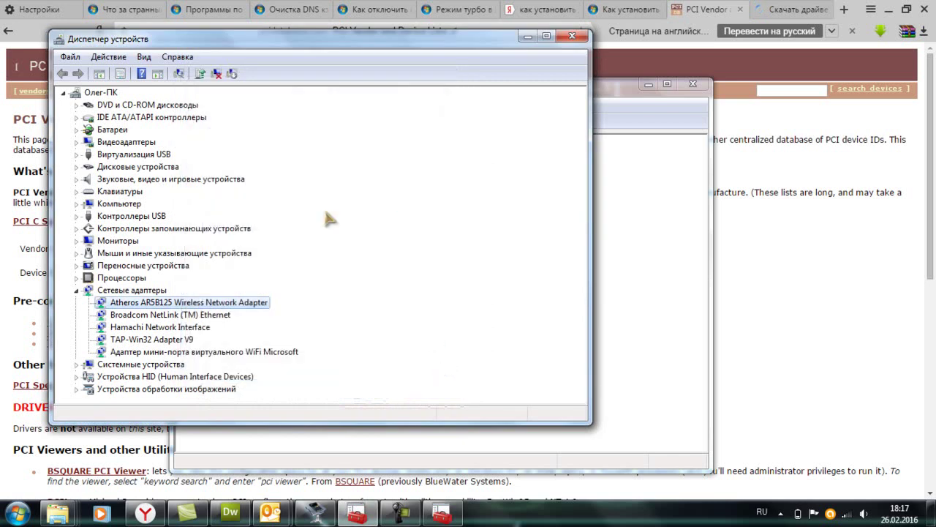
# - Collapse the network adapters, expand the video adapters in Device Manager, and open the properties of Intel(R) HD Graphics
pyautogui.click(76, 289)
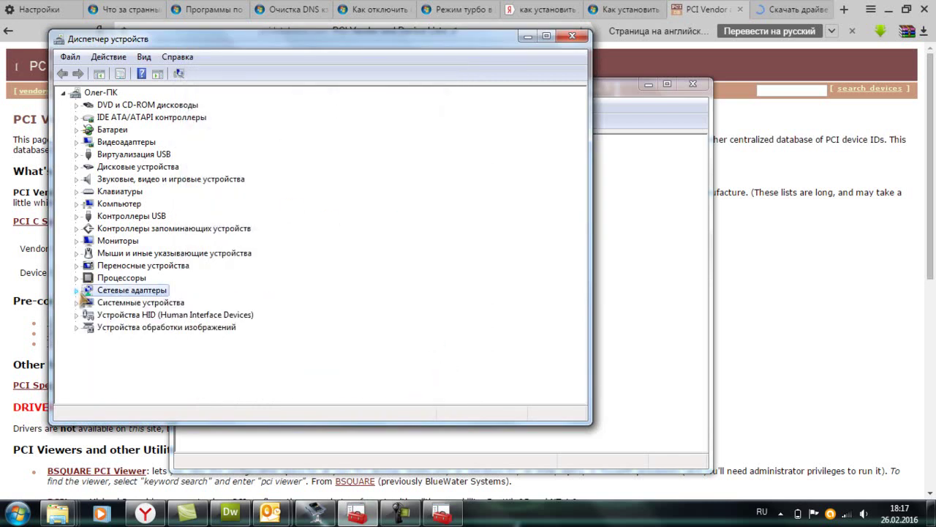
pyautogui.moveTo(224, 39); pyautogui.dragTo(329, 76)
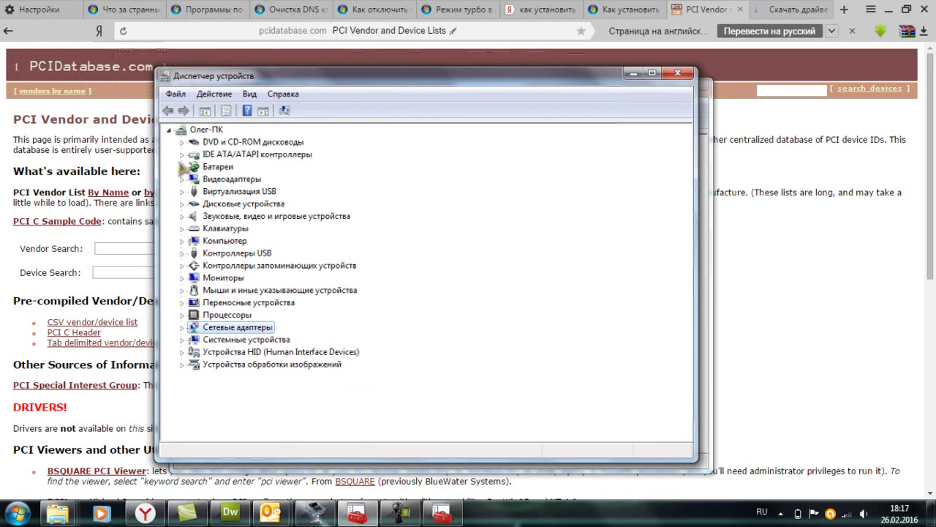
pyautogui.click(182, 179)
pyautogui.rightClick(228, 192)
pyautogui.click(288, 271)
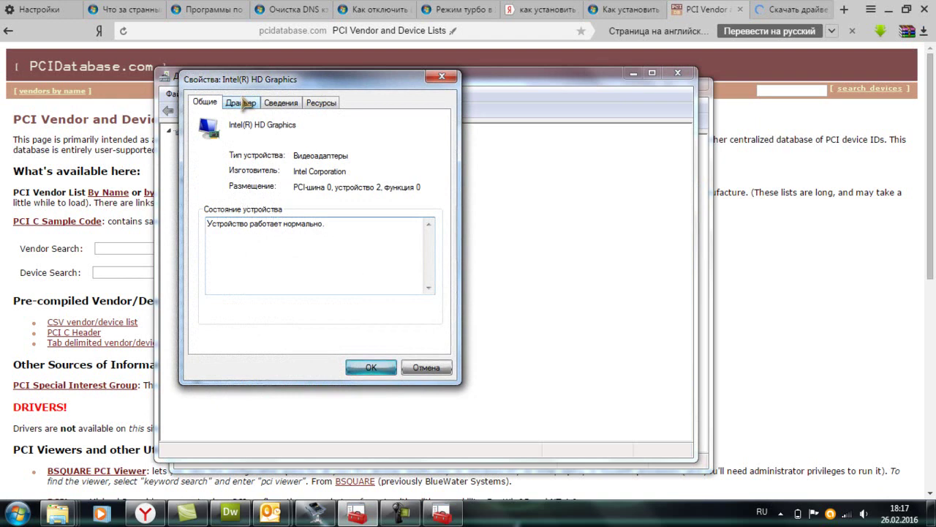
# - Display the hardware IDs in the Intel(R) HD Graphics details and move the dialog clear of the PCIDatabase.com search fields
pyautogui.click(284, 104)
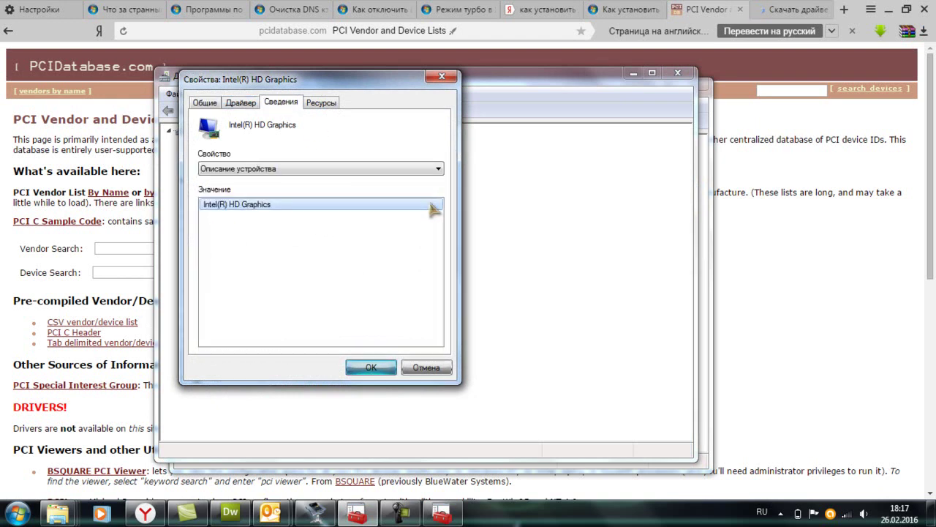
pyautogui.click(438, 169)
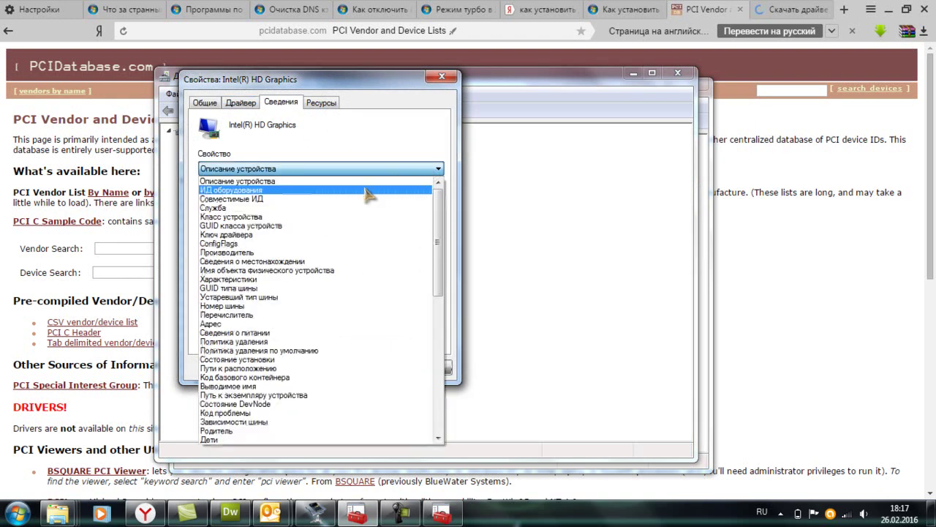
pyautogui.click(365, 191)
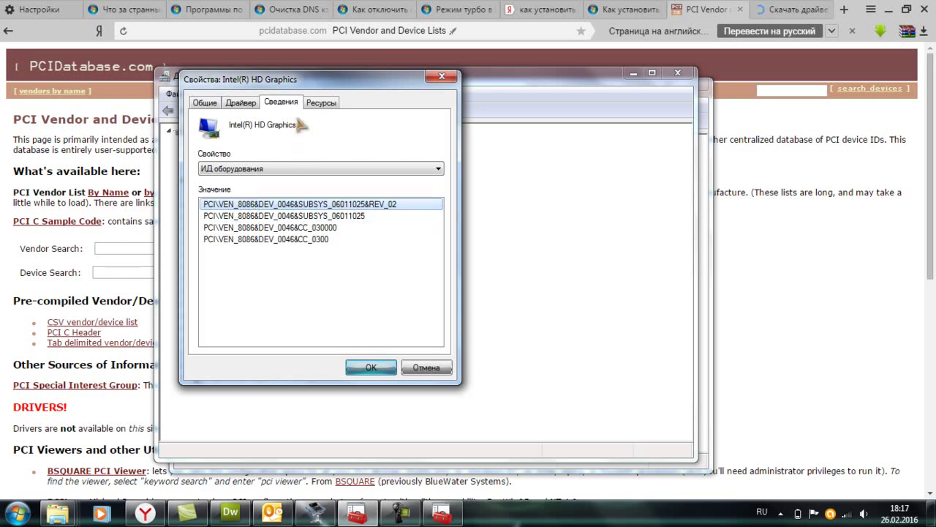
pyautogui.moveTo(304, 77); pyautogui.dragTo(412, 88)
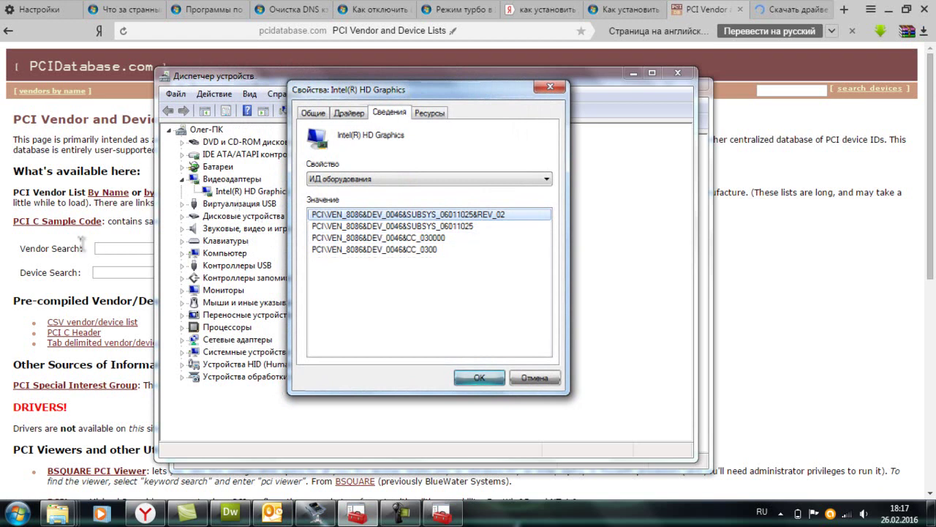
# - Enter the vendor ID 8086 from the hardware ID as the vendor search term on PCIDatabase.com
pyautogui.click(107, 250)
pyautogui.write('8086')
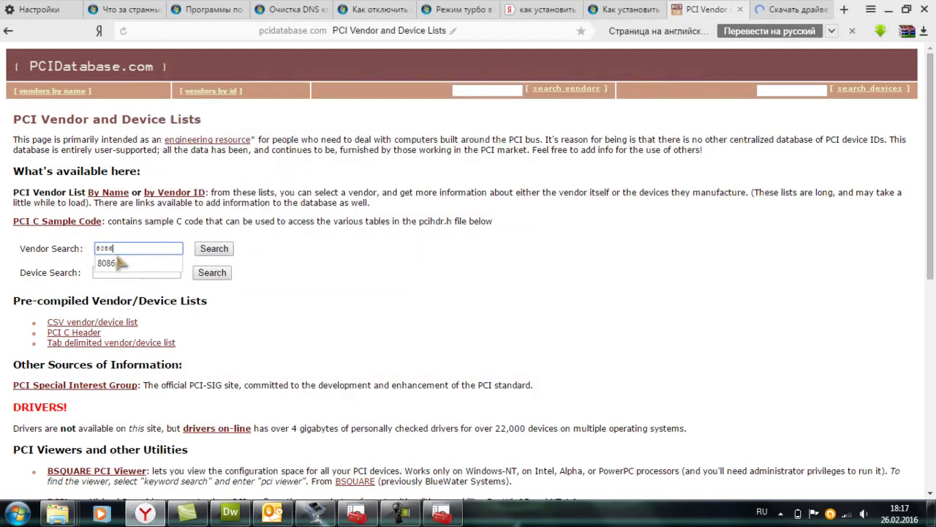
pyautogui.click(118, 263)
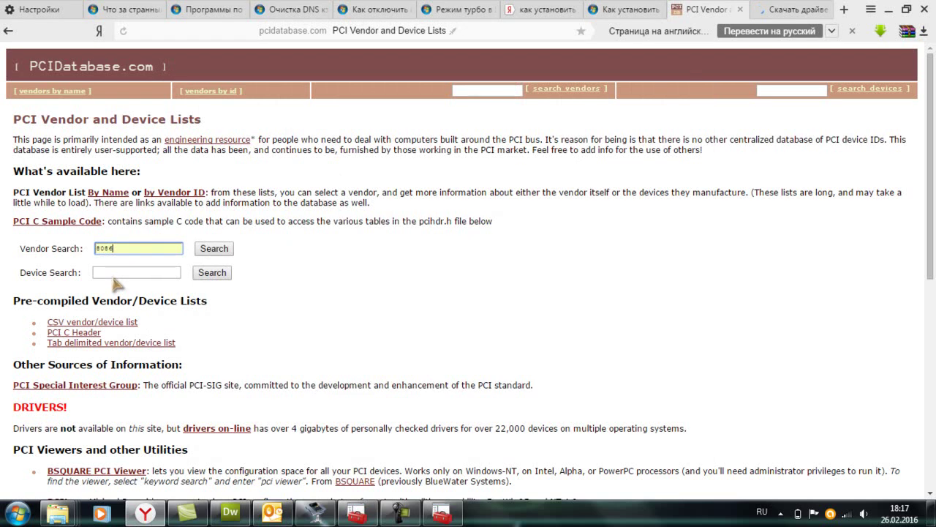
# - Bring up the other Device Manager window and reopen the Intel(R) HD Graphics properties to consult its hardware IDs
pyautogui.click(107, 272)
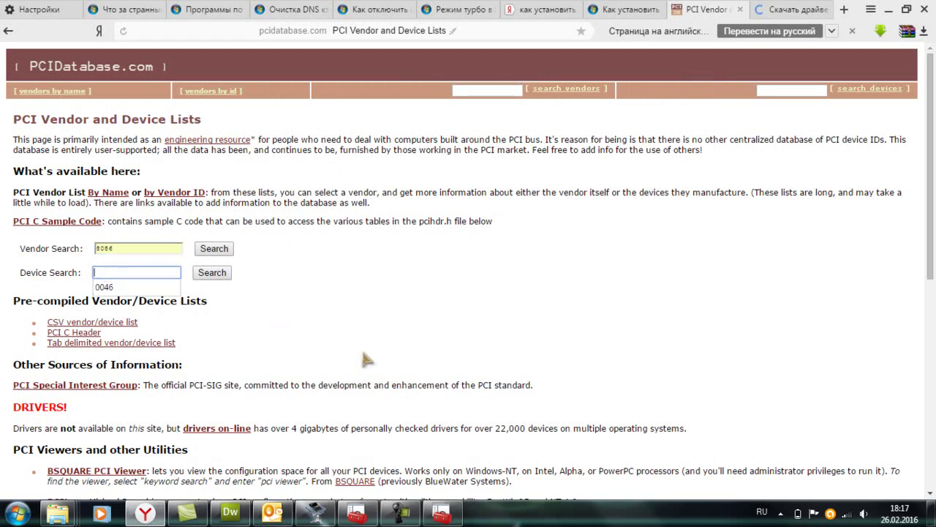
pyautogui.click(441, 515)
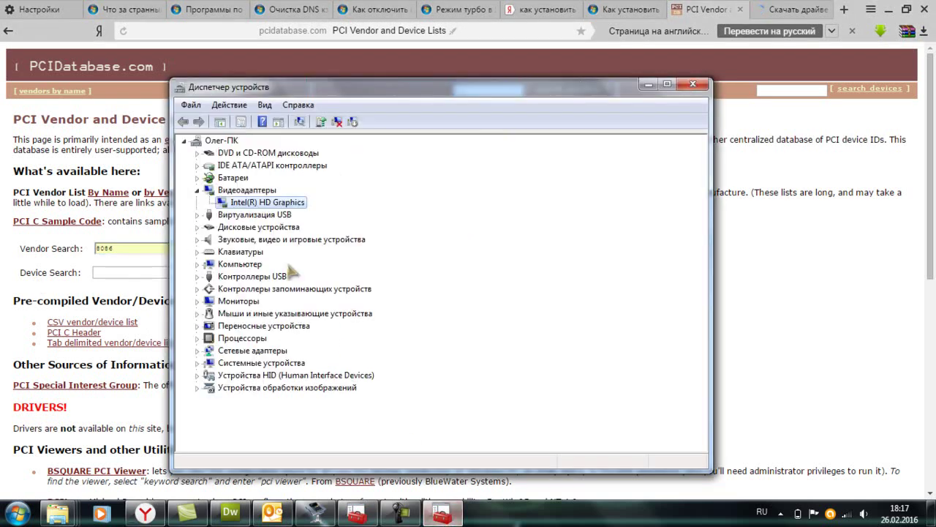
pyautogui.rightClick(251, 207)
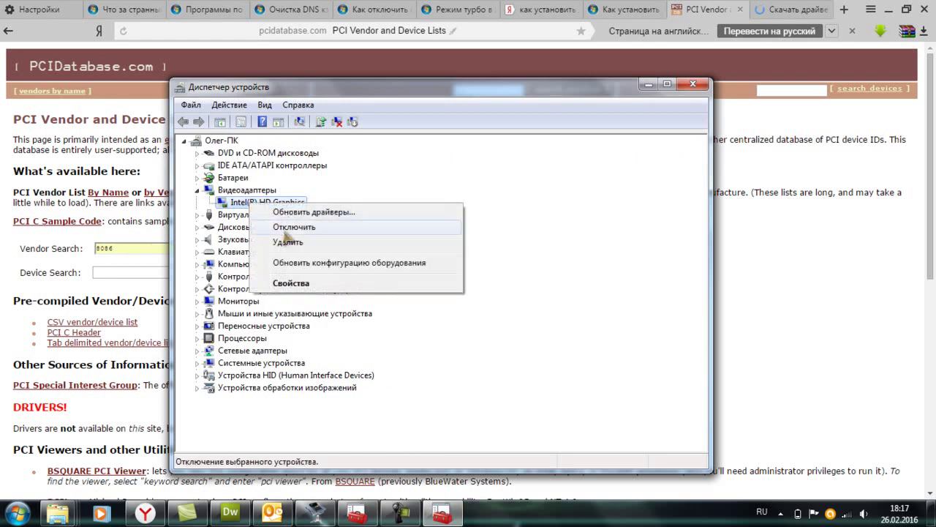
pyautogui.click(300, 284)
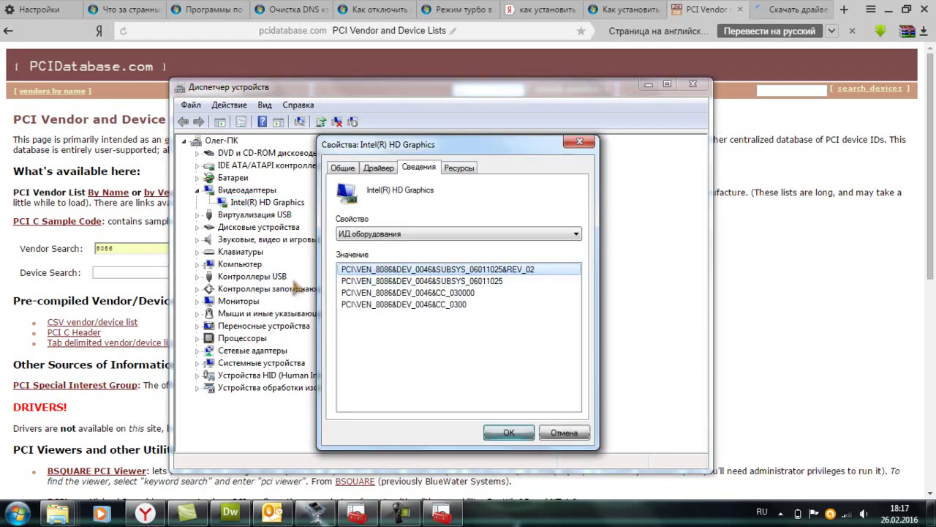
# - Search PCIDatabase.com for the device ID 0046 and highlight the Intel(R) HD Graphics chip description in the results
pyautogui.click(106, 272)
pyautogui.write('0046')
pyautogui.click(109, 287)
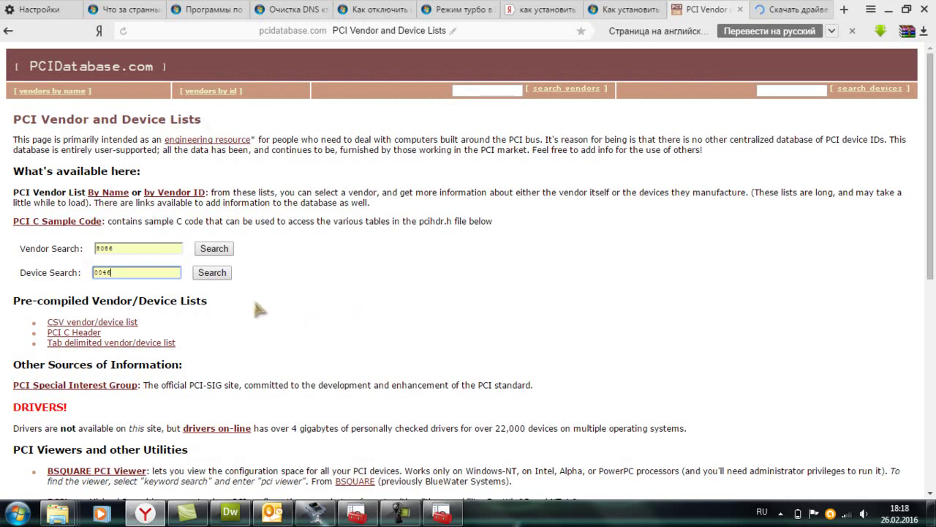
pyautogui.click(214, 275)
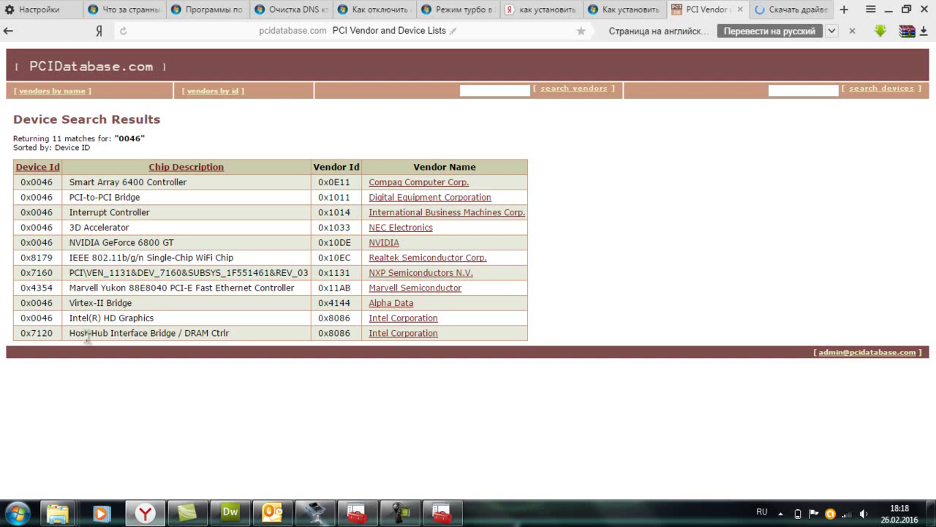
pyautogui.moveTo(71, 318); pyautogui.dragTo(164, 318)
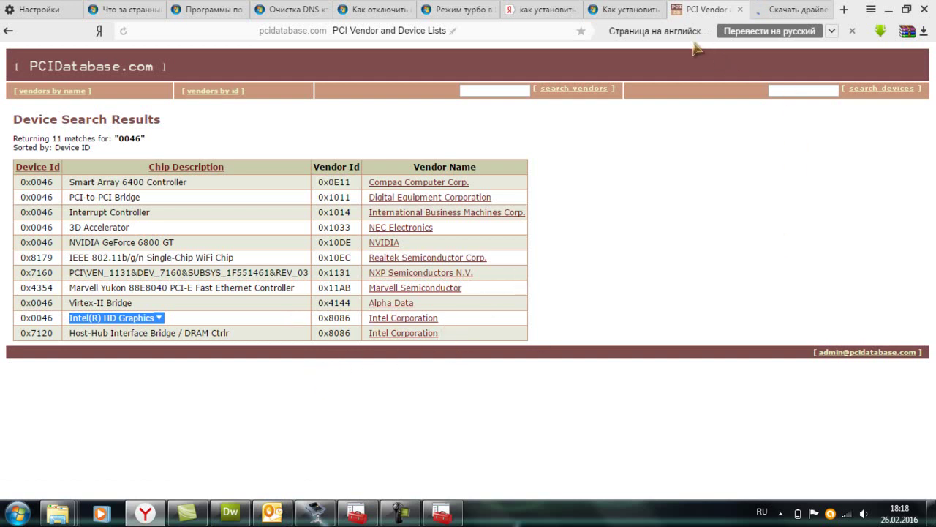
# - Go back to the PCIDatabase.com search form and search the vendors for 8086
pyautogui.click(8, 30)
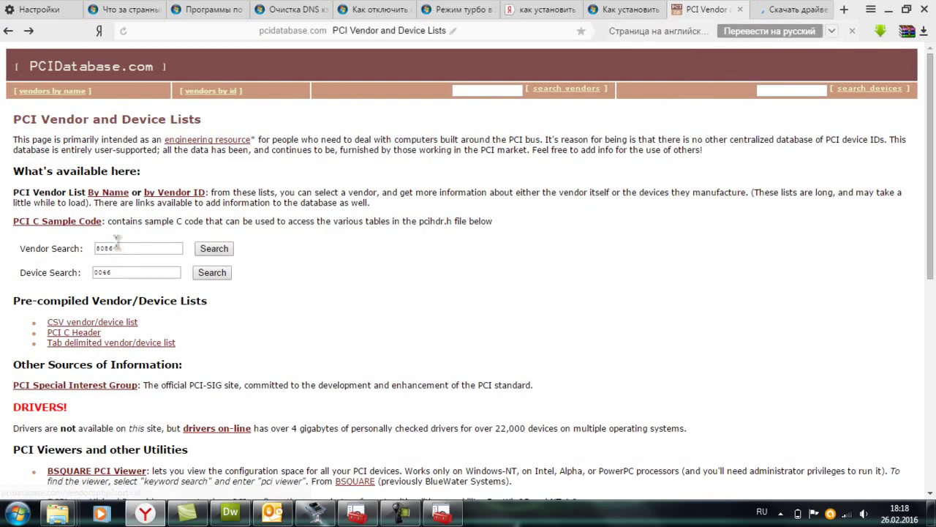
pyautogui.click(125, 249)
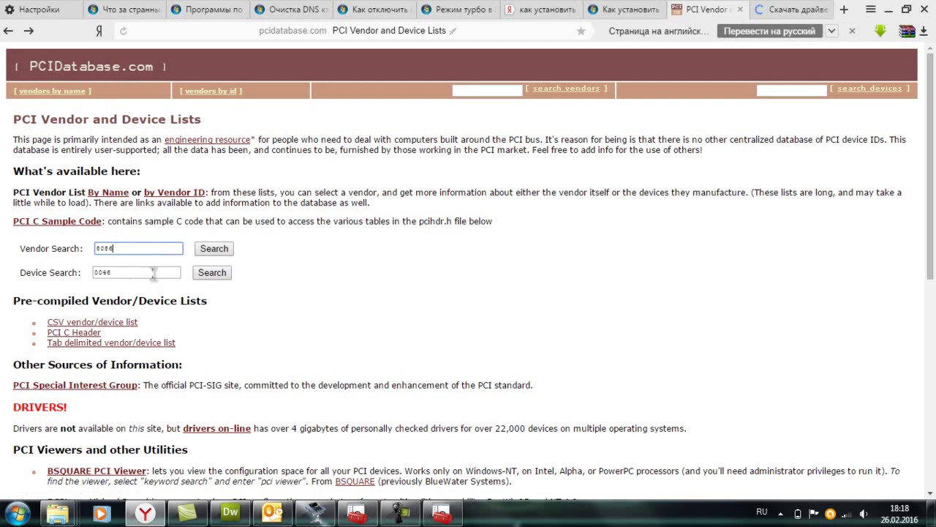
pyautogui.click(216, 249)
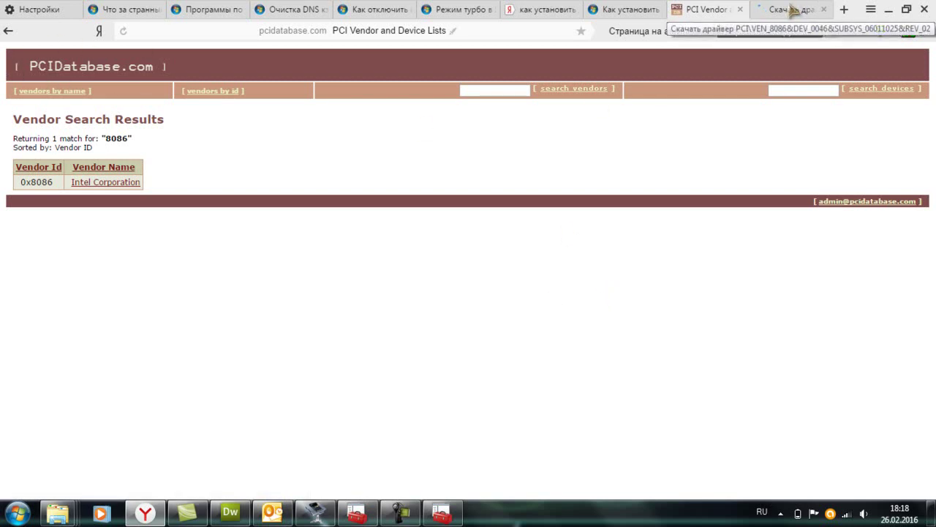
# - Switch to the DevID.info driver search page for PCI\VEN_8086&DEV_0046&SUBSYS_06011025&REV_02
pyautogui.click(792, 10)
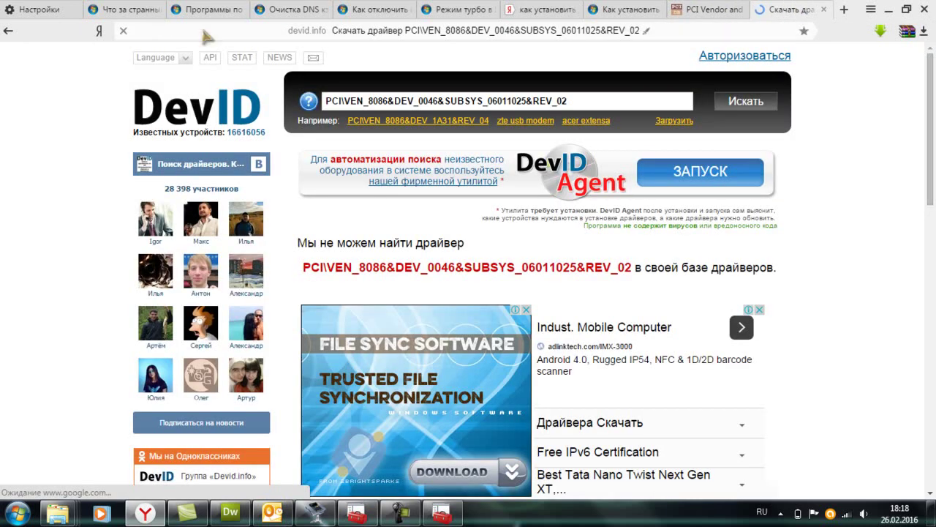